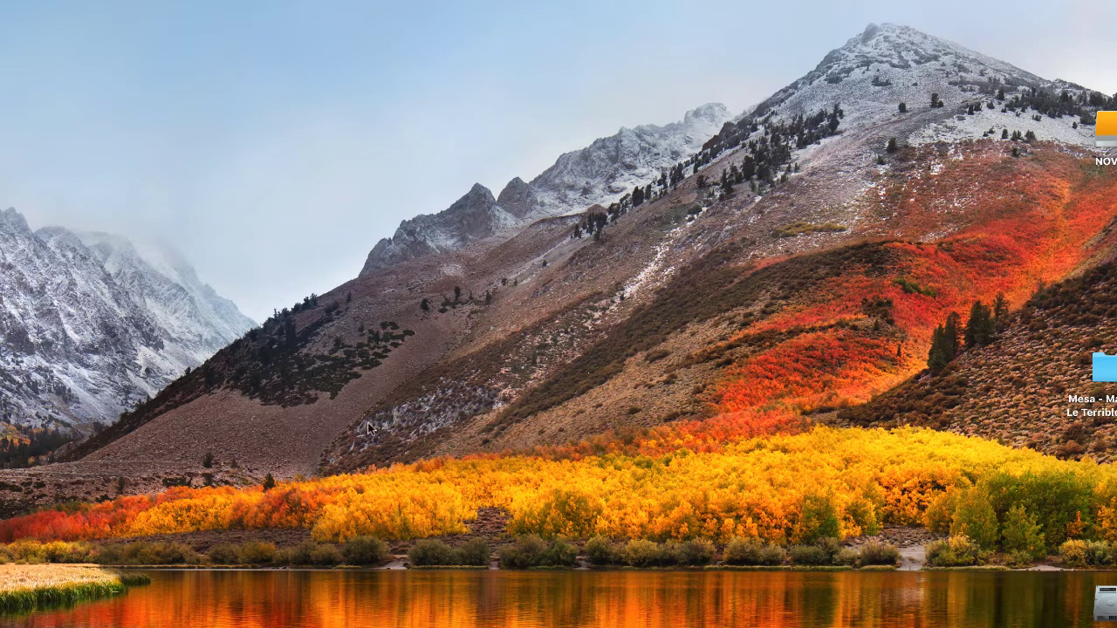
Open a new Finder window and go to the 111_1501b folder inside Imagens > Canon.
key("super+n")
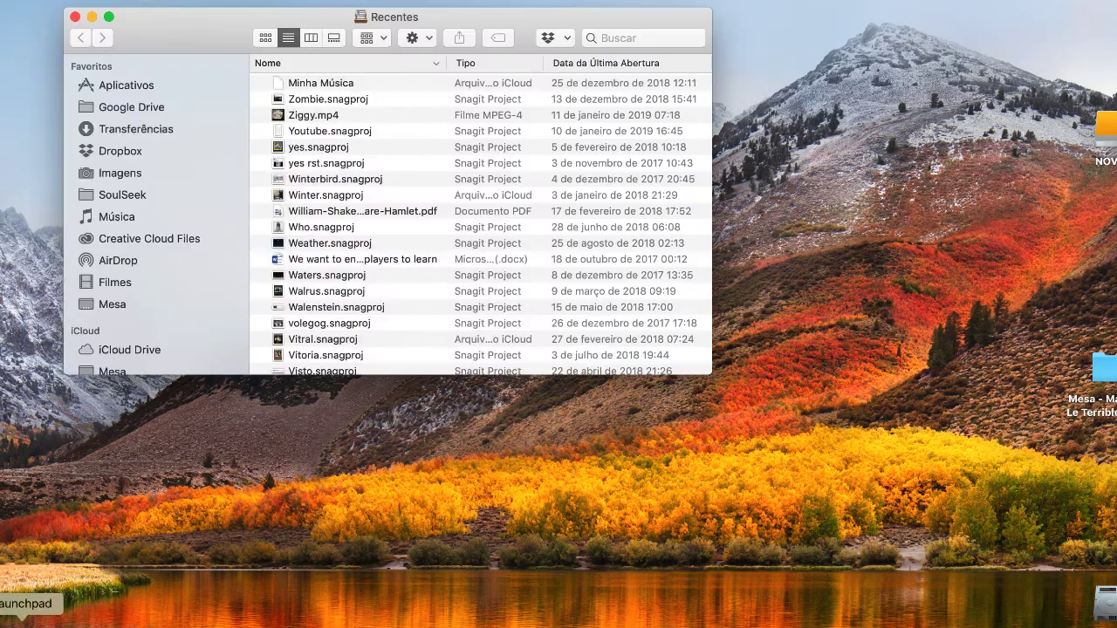
left_click(136, 174)
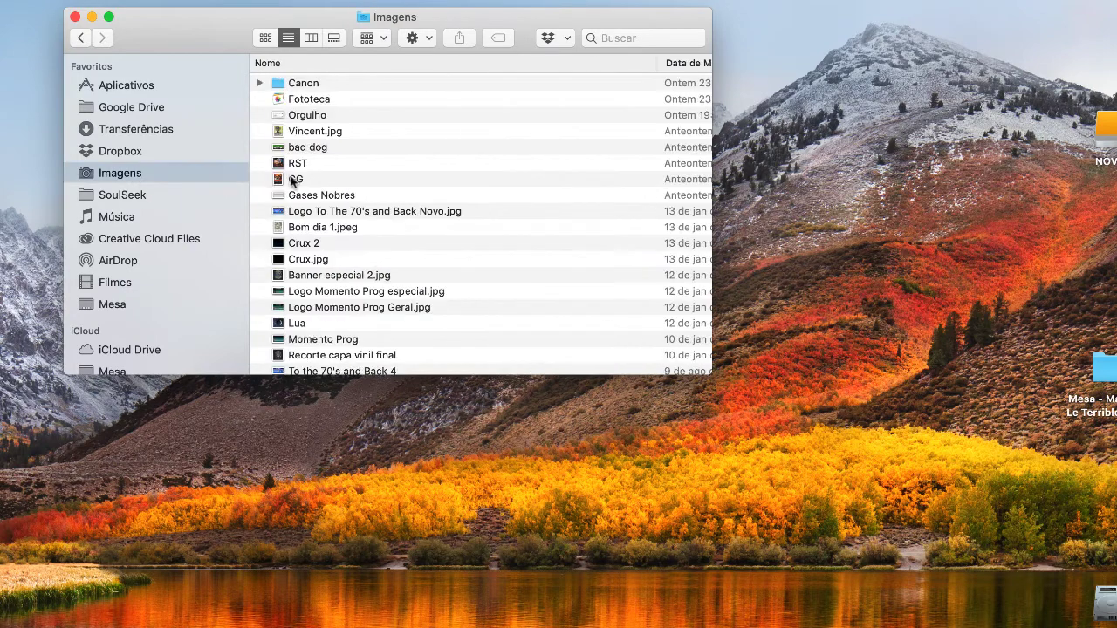
left_click(341, 84)
double_click(341, 85)
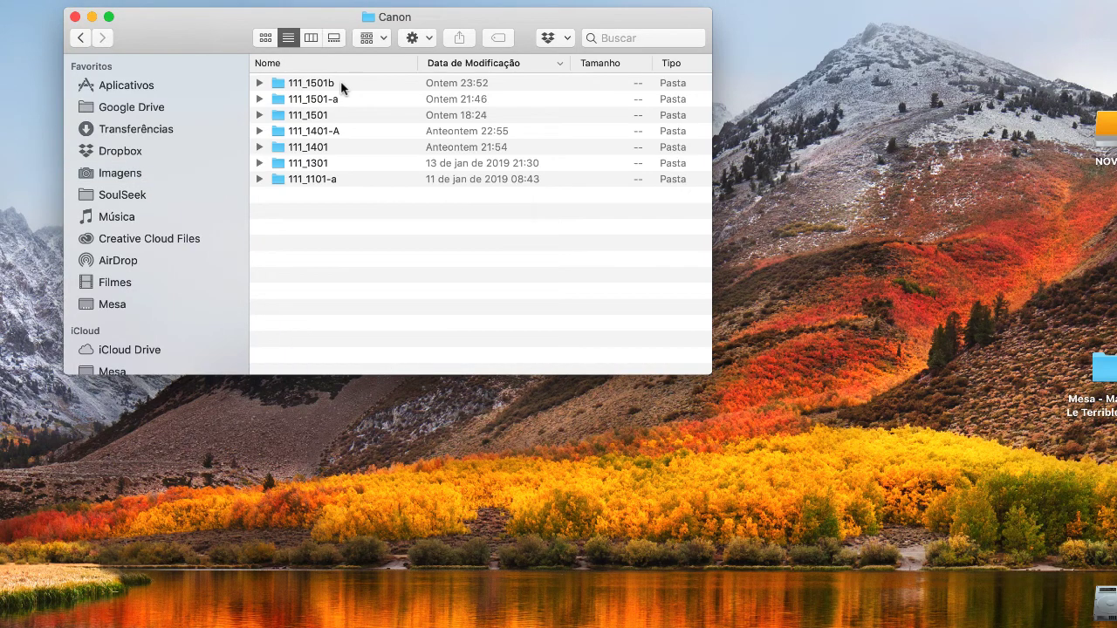
double_click(341, 85)
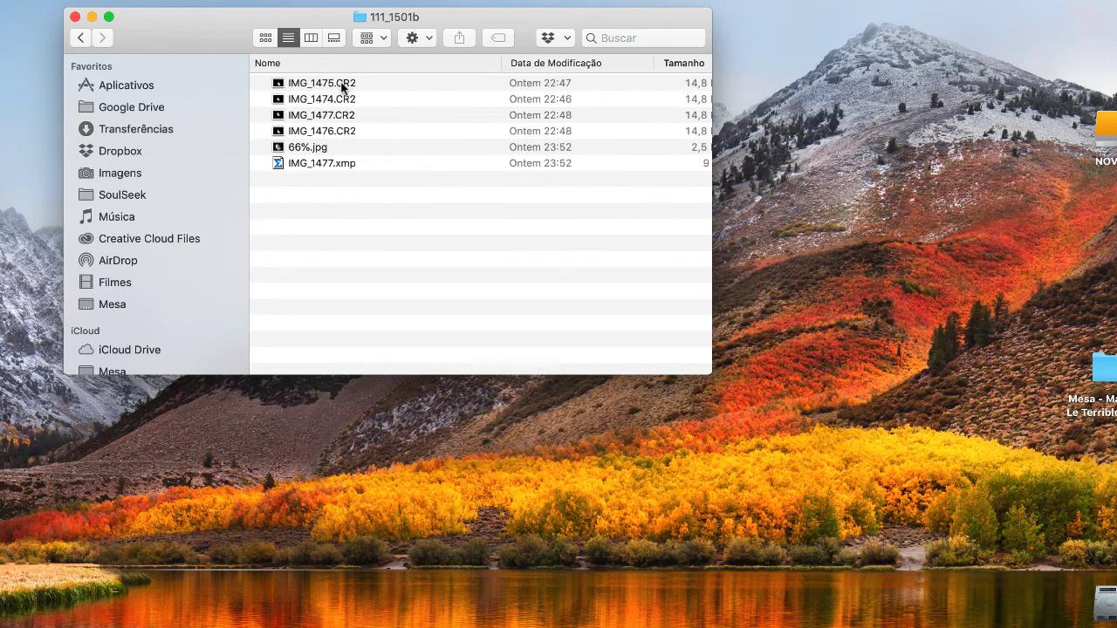
Select the four raw files IMG_1474.CR2 to IMG_1477.CR2 and open them with Adobe Photoshop CC 2019.
left_click(341, 85)
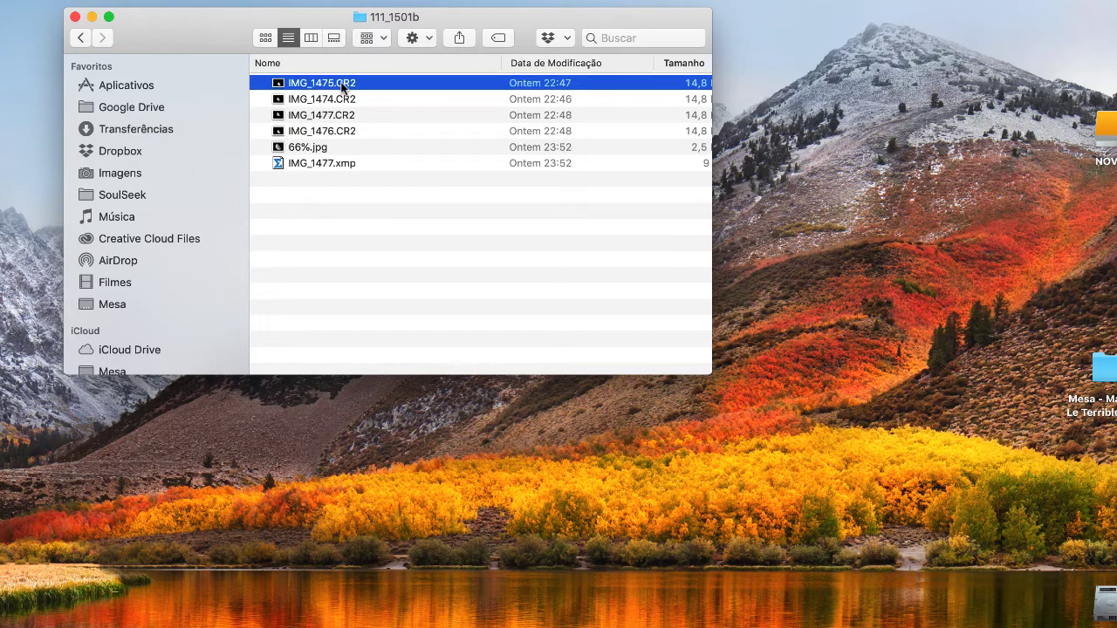
left_click(331, 131, "shift")
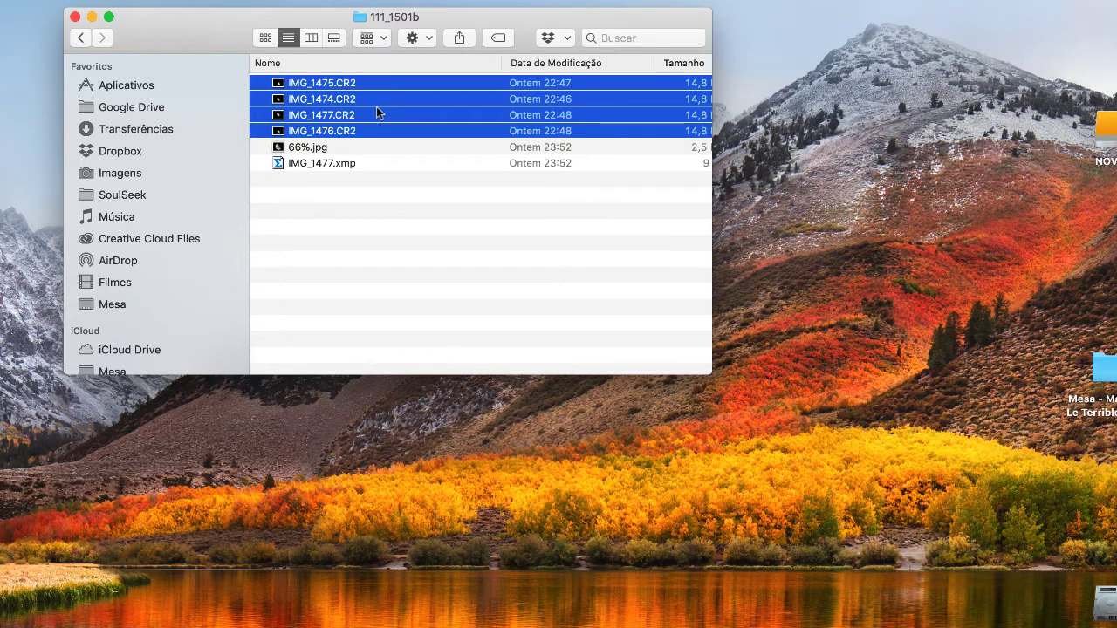
right_click(376, 110)
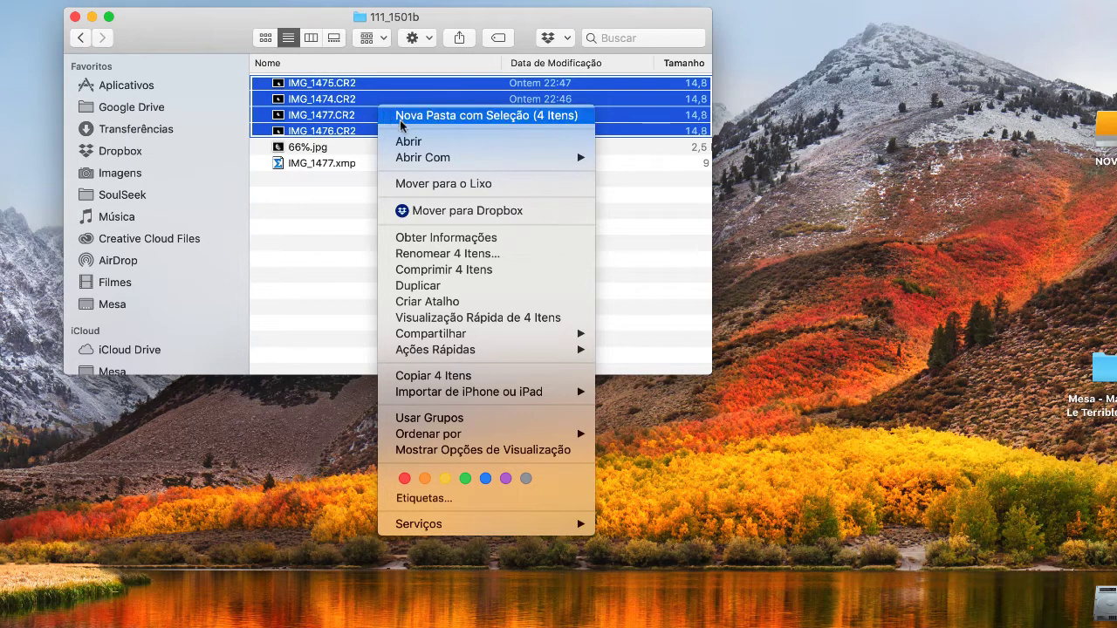
mouse_move(411, 157)
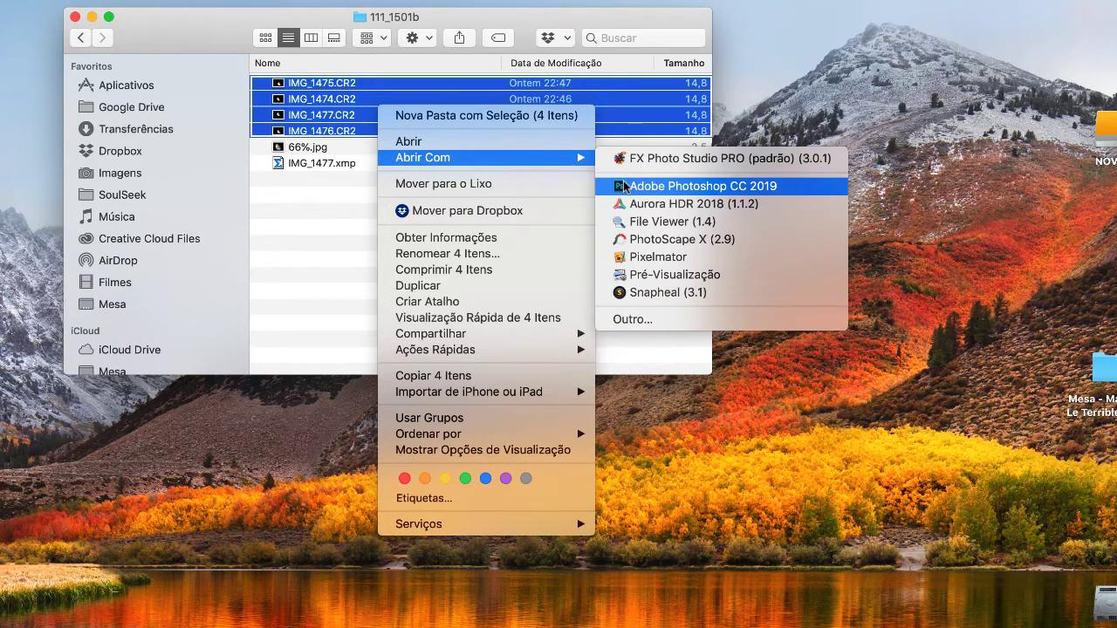
left_click(625, 186)
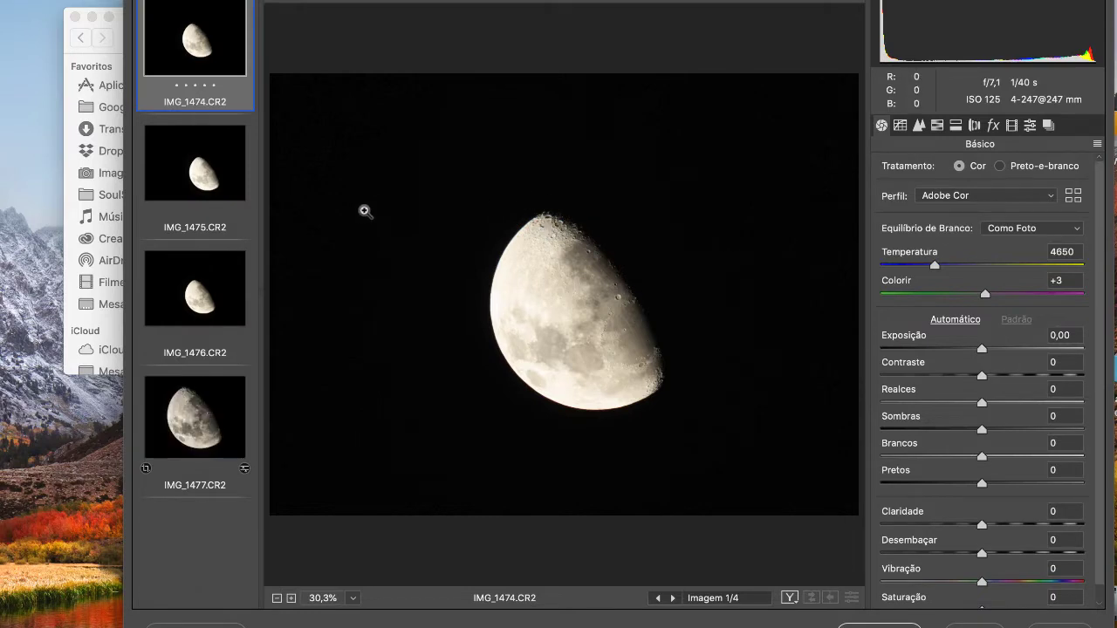
Examine the four raw moon photos one after another and cancel the raw import.
left_click(195, 405)
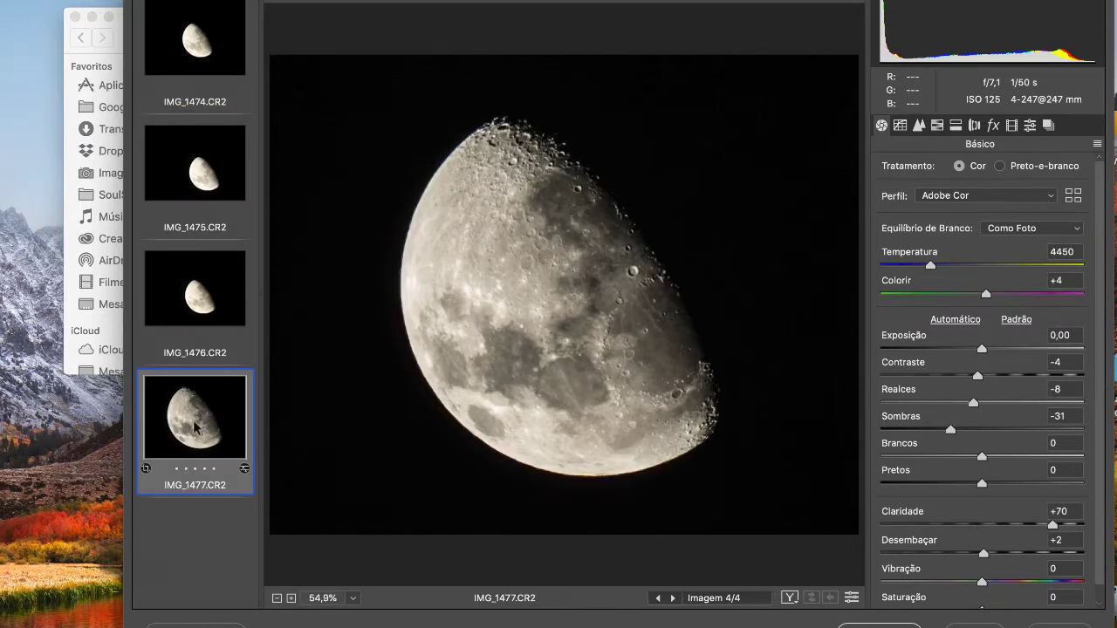
left_click(226, 303)
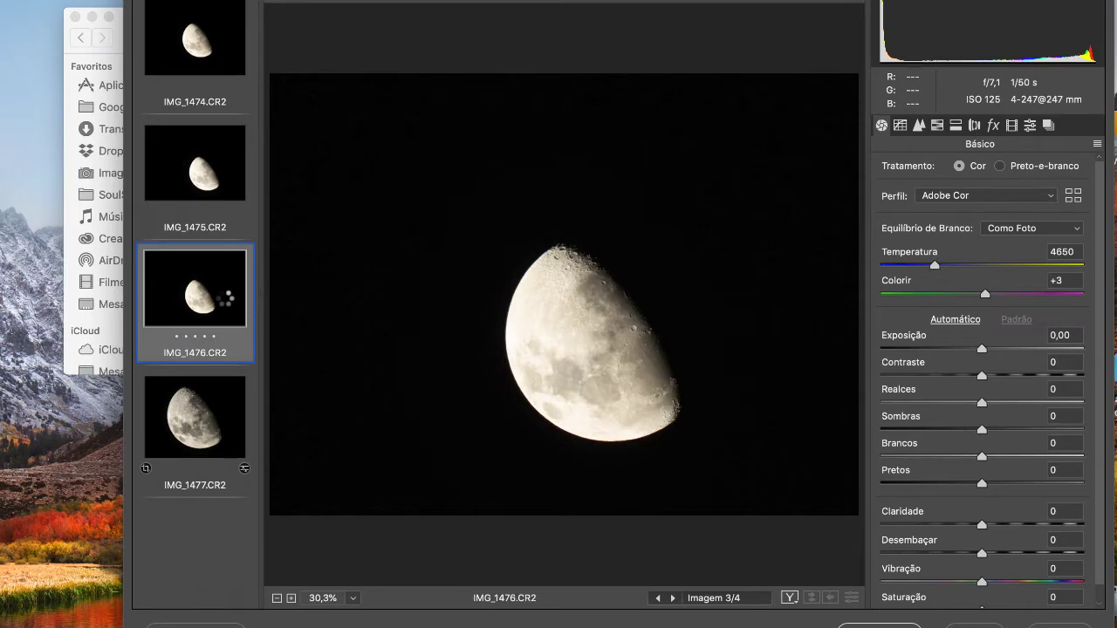
left_click(209, 177)
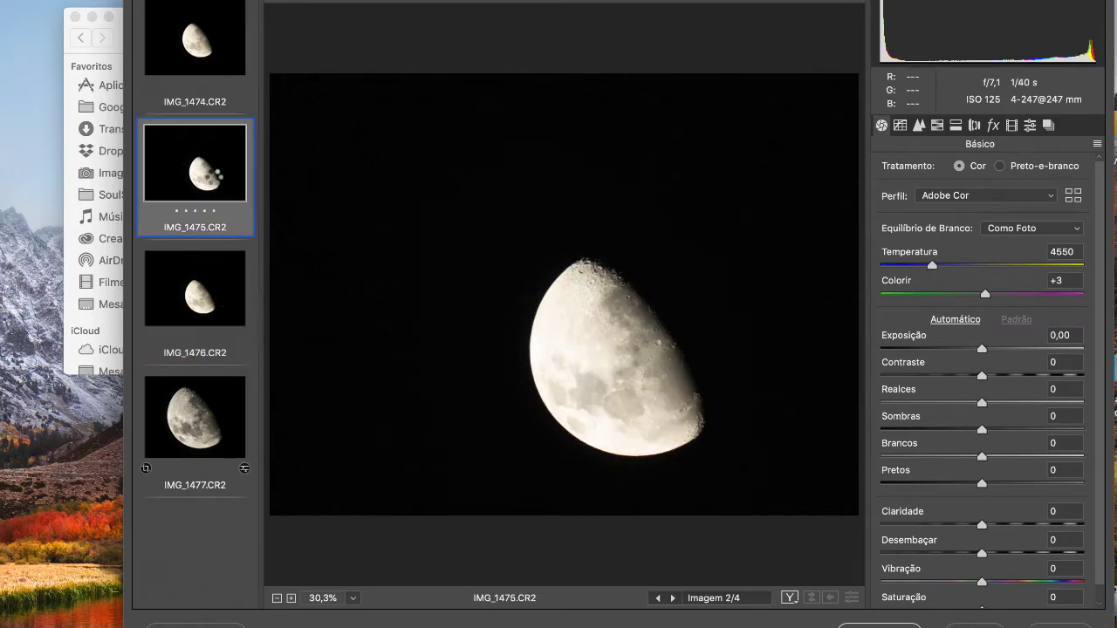
left_click(209, 68)
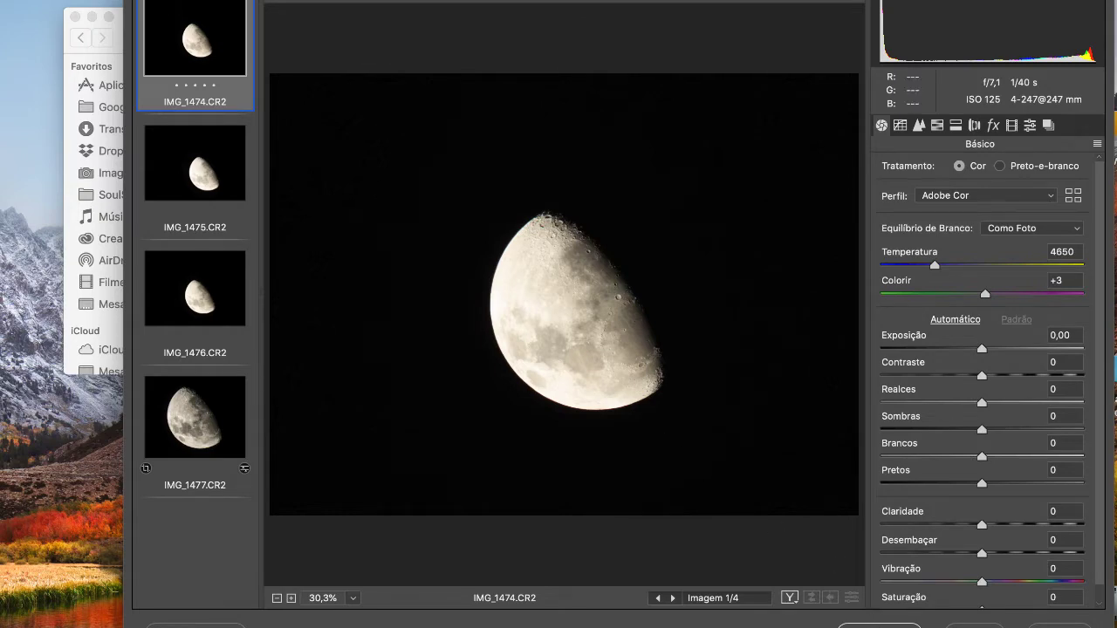
left_click(975, 625)
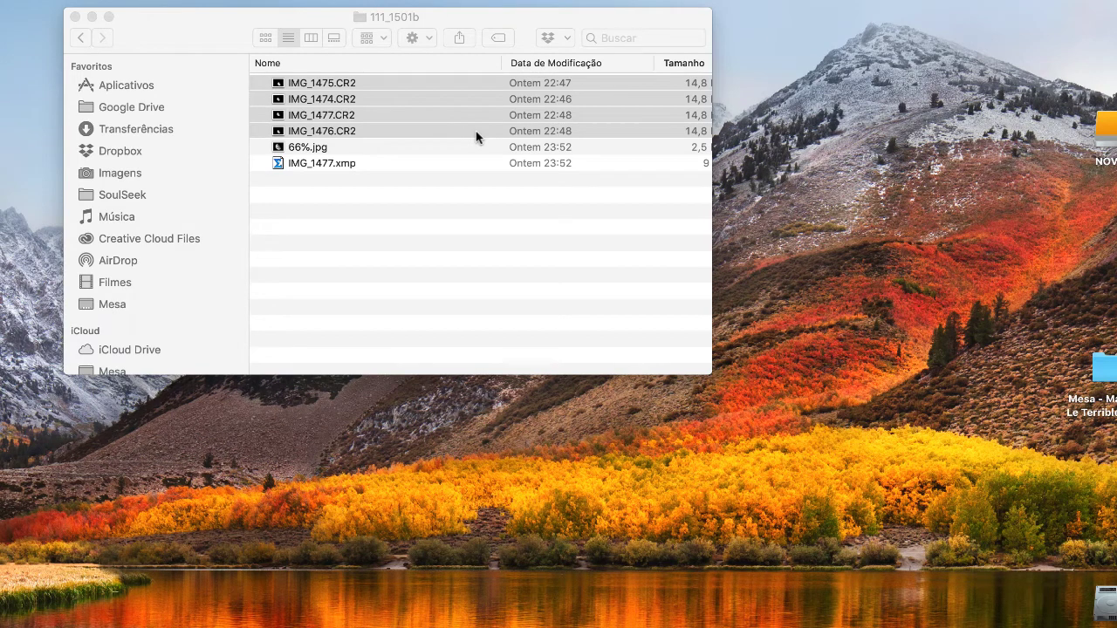
Reopen the four selected CR2 files with Adobe Photoshop CC 2019.
right_click(412, 118)
mouse_move(438, 173)
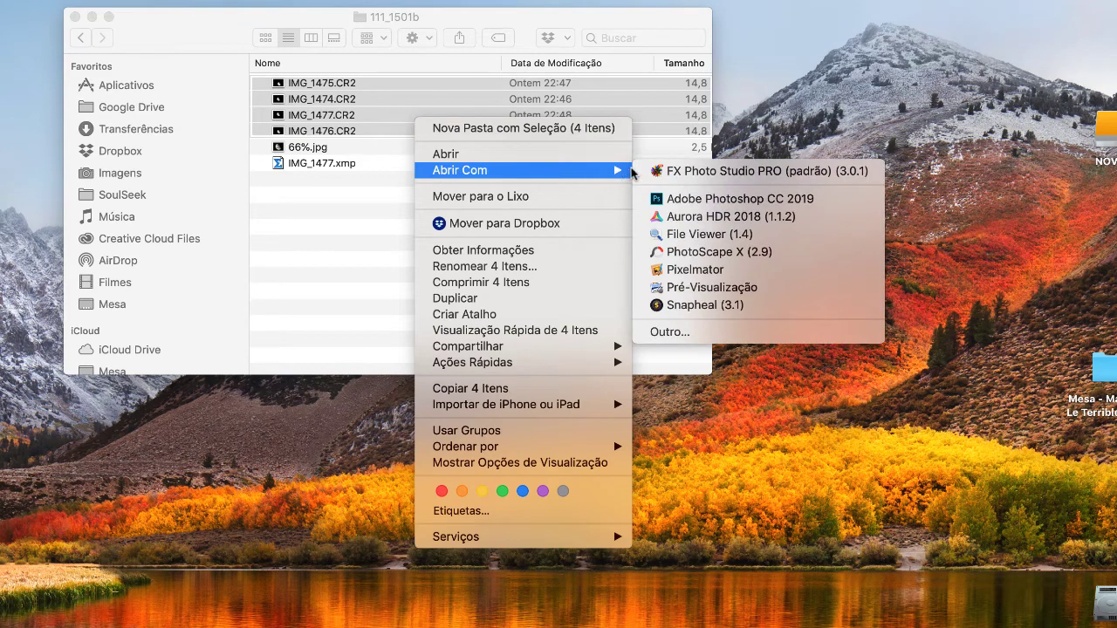
left_click(696, 199)
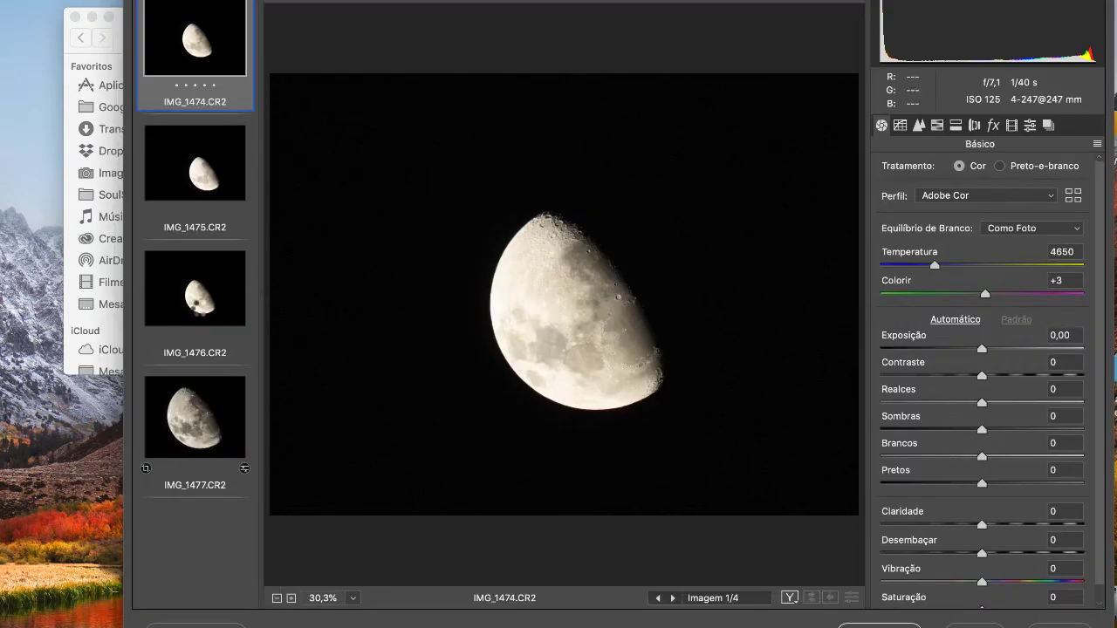
Crop IMG_1476.CR2 closely around the moon, fine-tuning the frame's upper, lower and right edges.
left_click(201, 312)
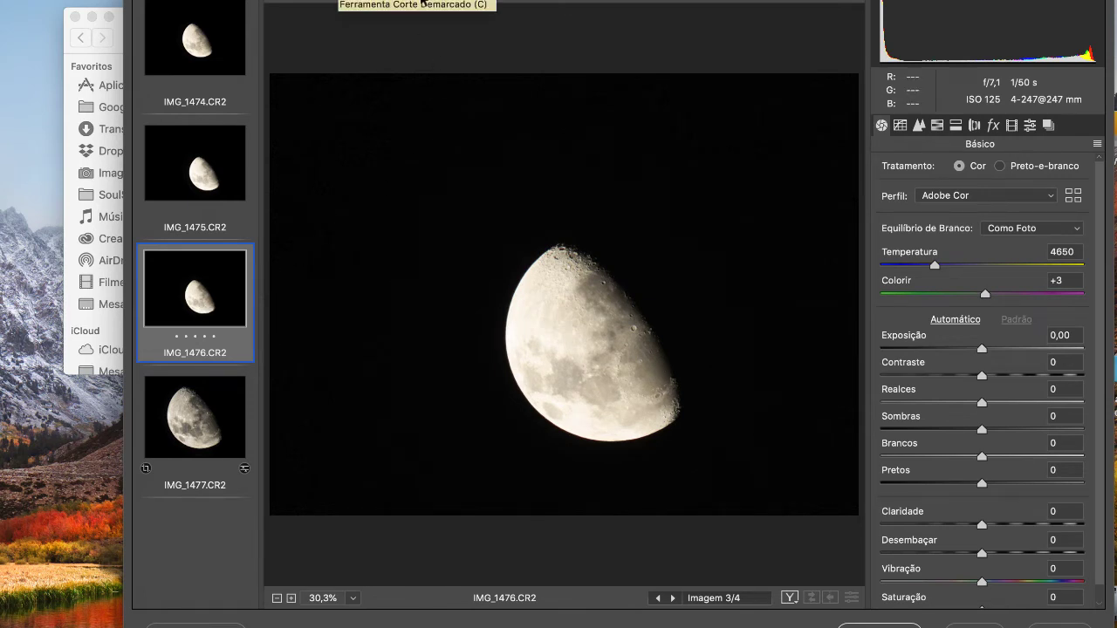
left_click_drag(426, 216, 752, 469)
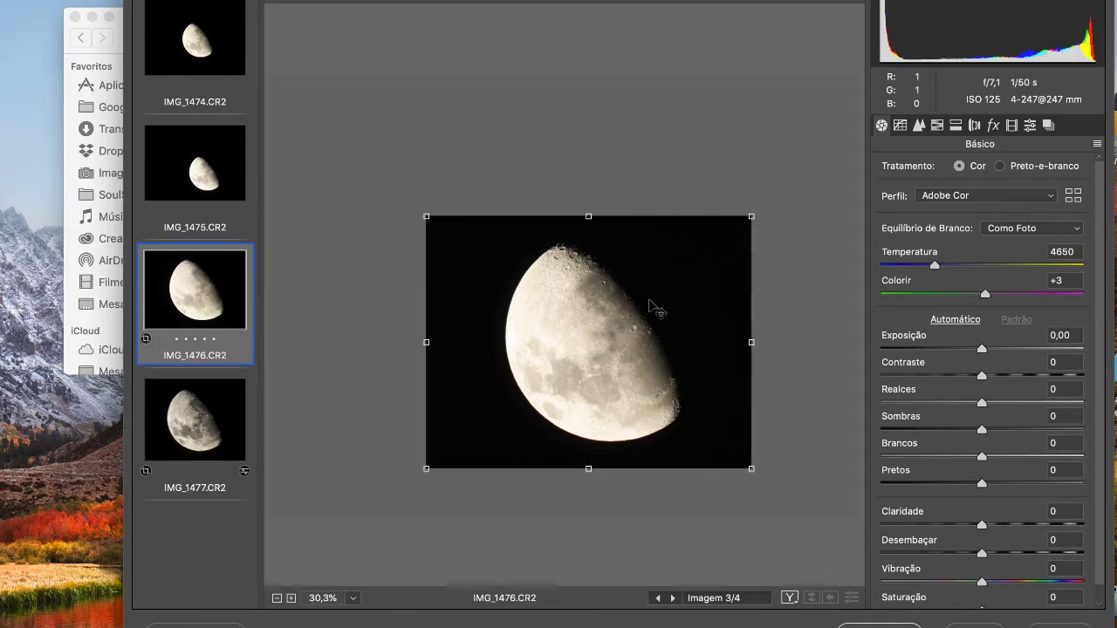
left_click_drag(588, 216, 588, 223)
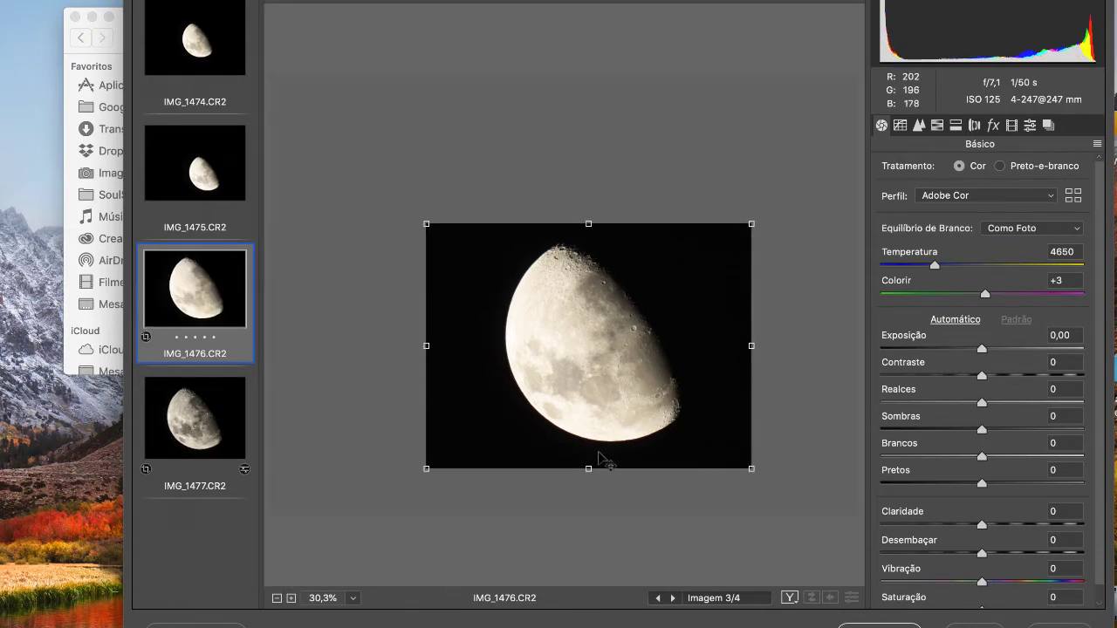
left_click_drag(588, 467, 588, 464)
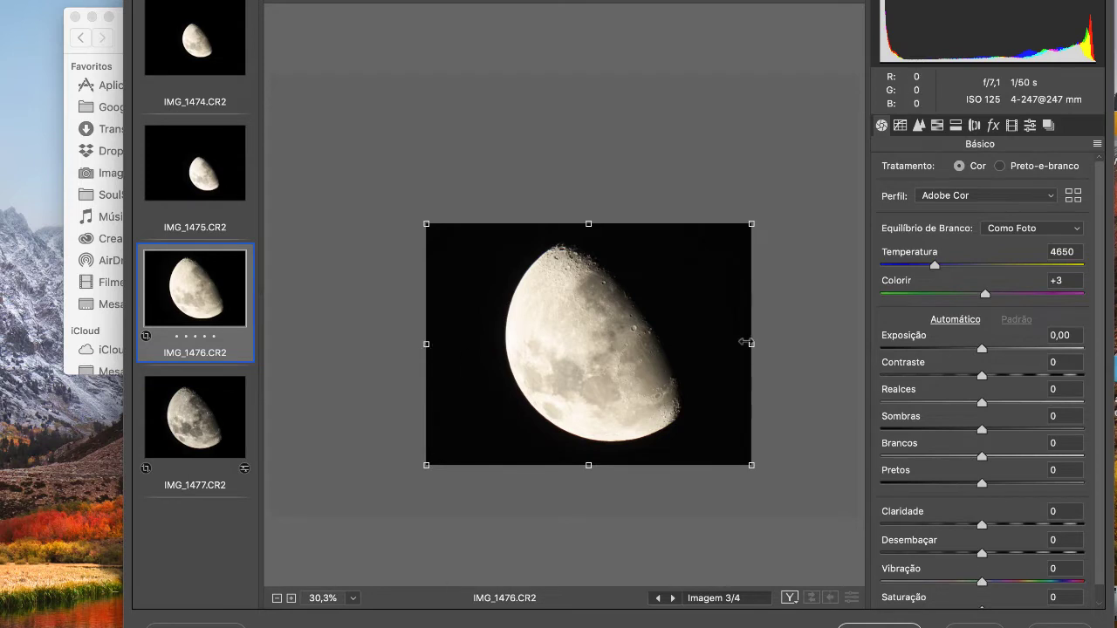
left_click_drag(752, 344, 760, 344)
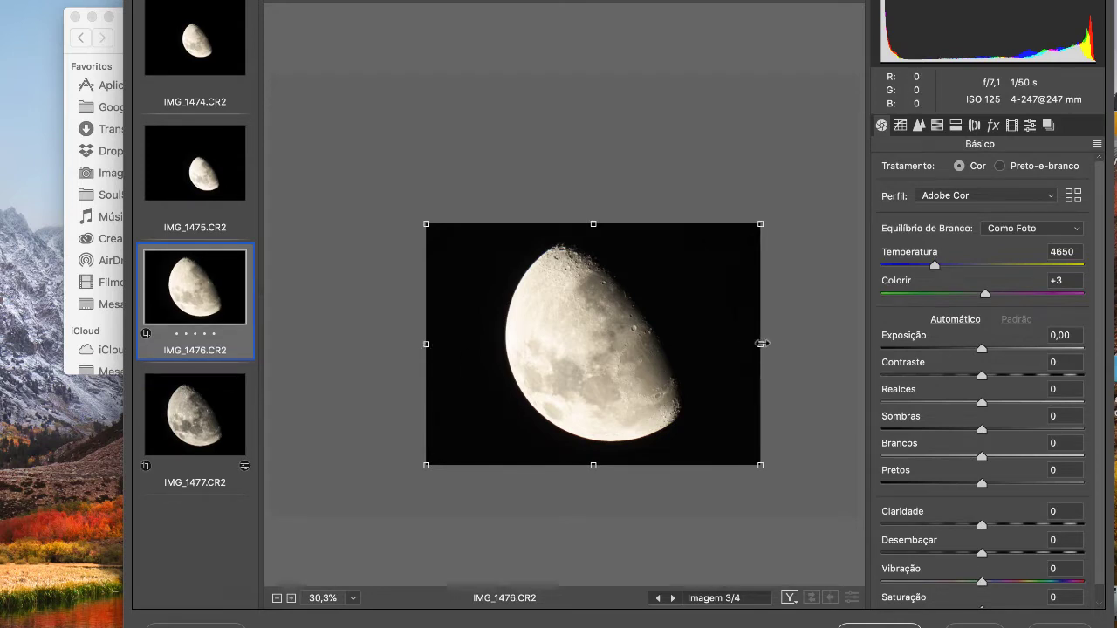
key("Return")
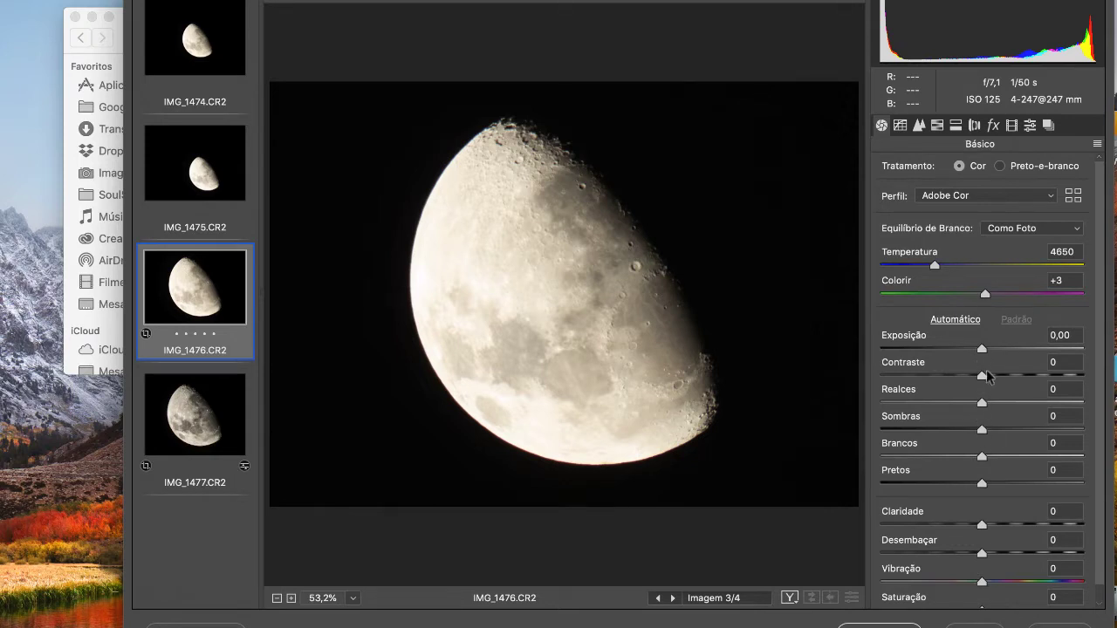
Set Contraste -28, Realces -5, Sombras -13, Brancos -3, Desembaçar -5 and Claridade slightly below +88, and open the photo for editing.
left_click_drag(982, 377, 978, 460)
left_click_drag(981, 526, 1070, 528)
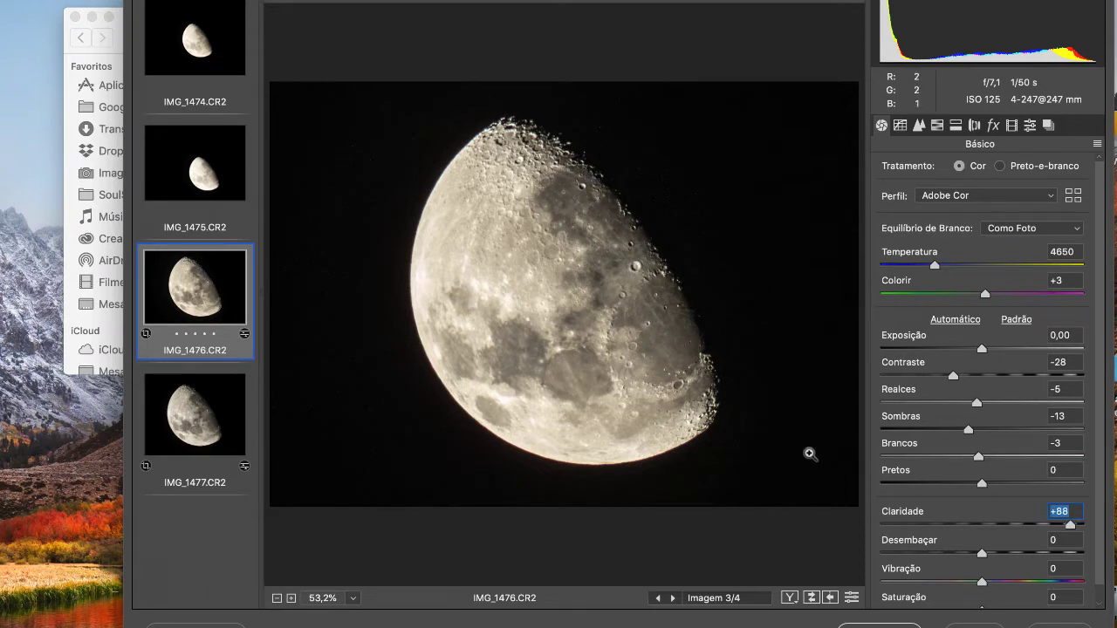
mouse_move(980, 556)
left_mouse_down()
mouse_move(1004, 558)
mouse_move(976, 565)
left_mouse_up()
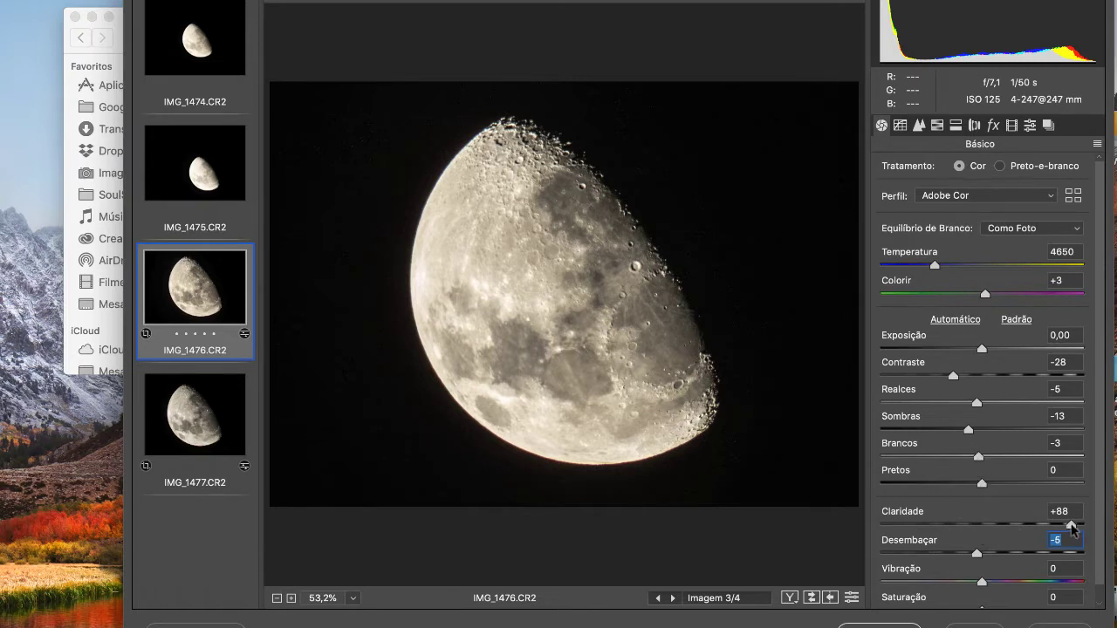
left_click_drag(1069, 524, 1065, 524)
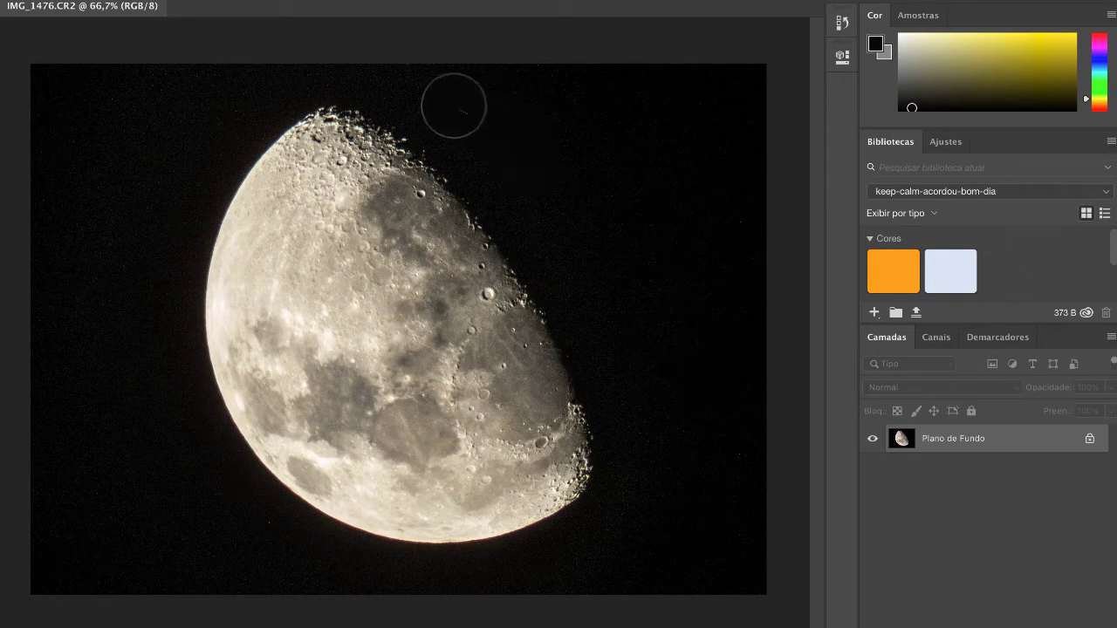
Paint over the grainy sky around the moon with a black brush, undoing the stroke that covers the moon's upper tip.
left_click(719, 138)
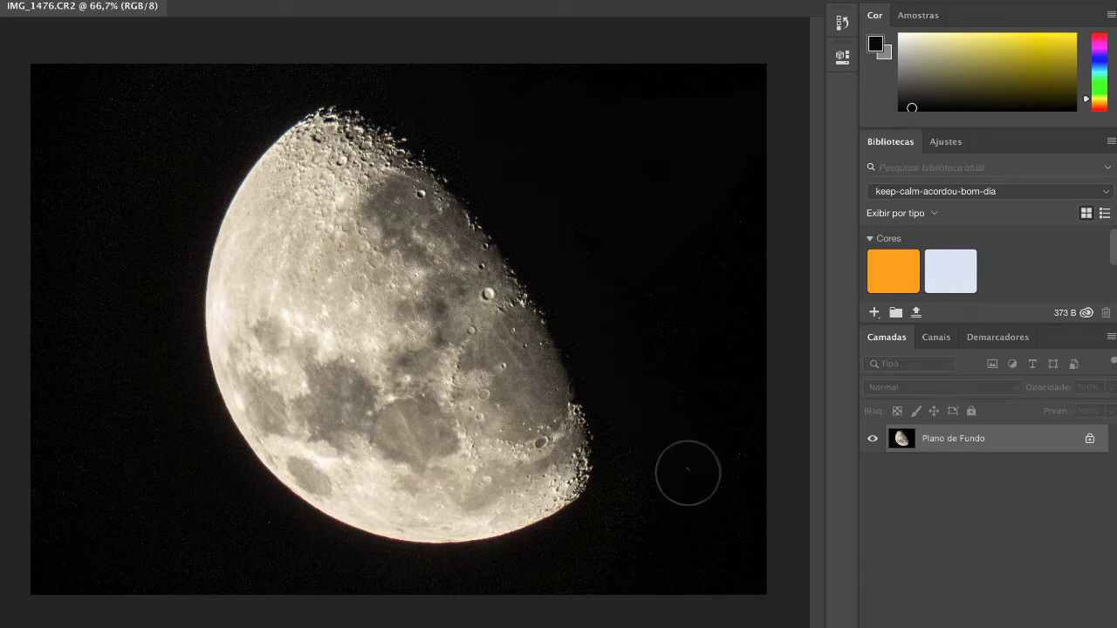
left_click(681, 468)
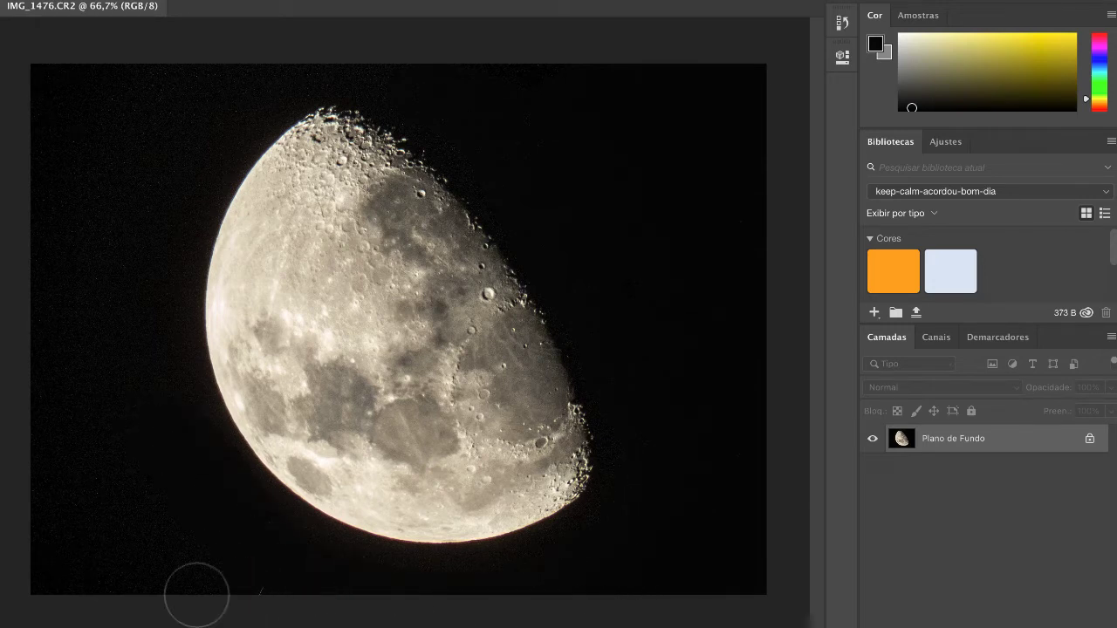
left_click_drag(262, 91, 347, 83)
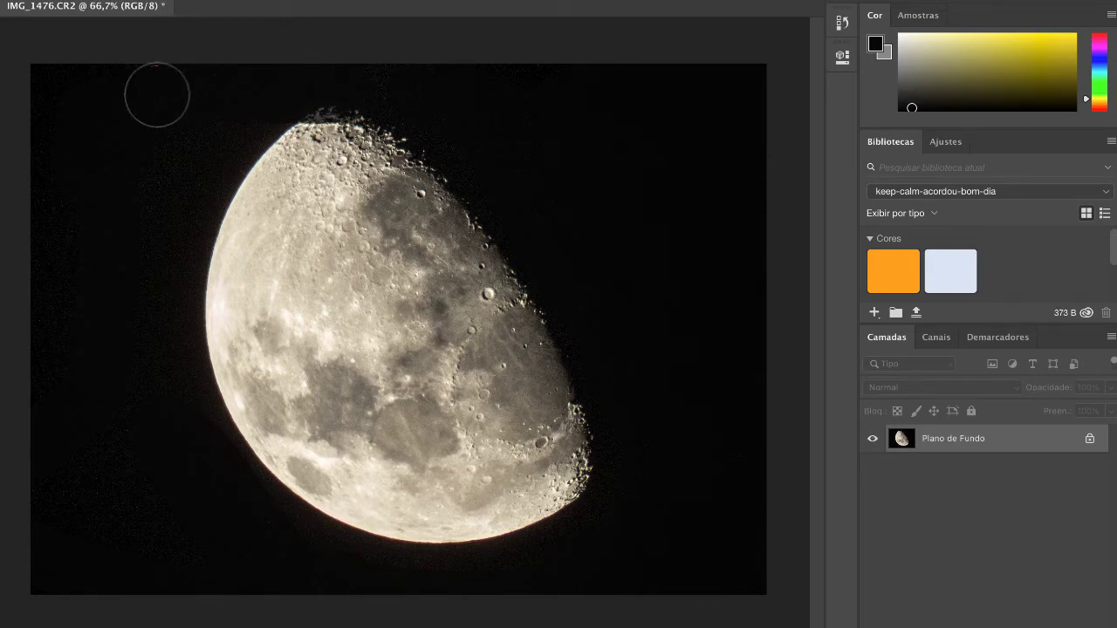
key("v")
key("ctrl+z")
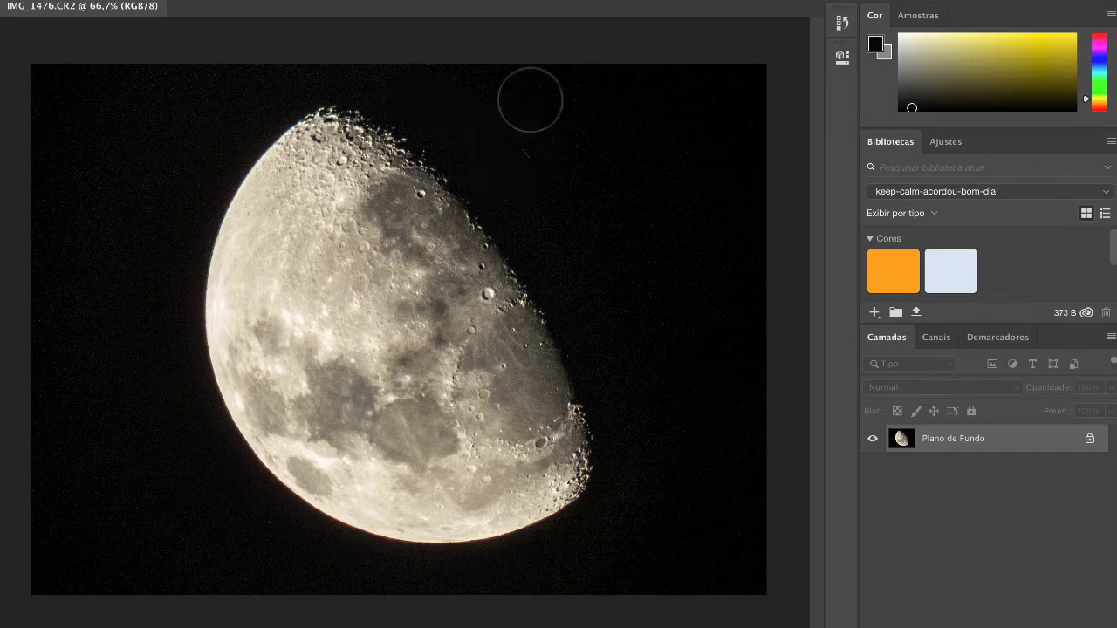
left_click(728, 324)
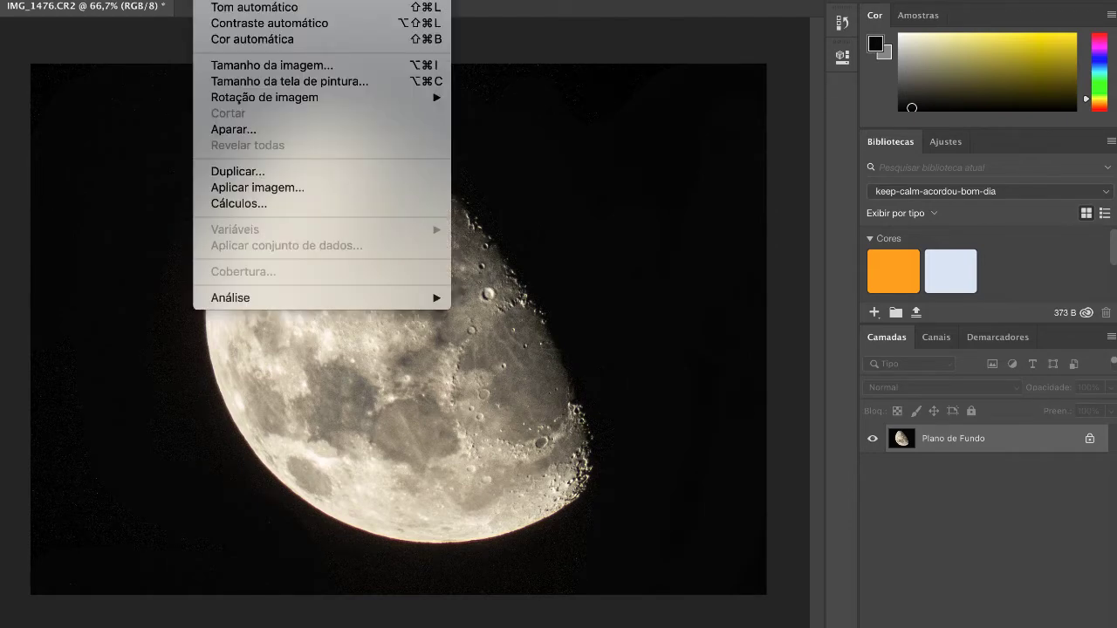
Apply the automatic tone correction and darken the moon photo slightly with a Brightness/Contrast adjustment.
left_click(244, 11)
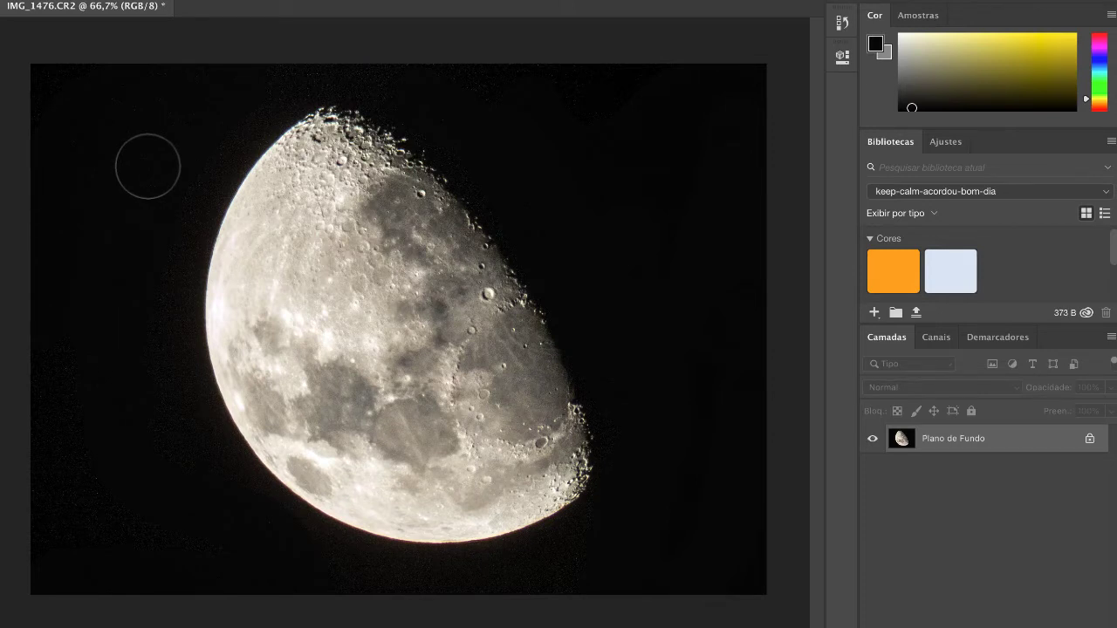
left_click(214, 0)
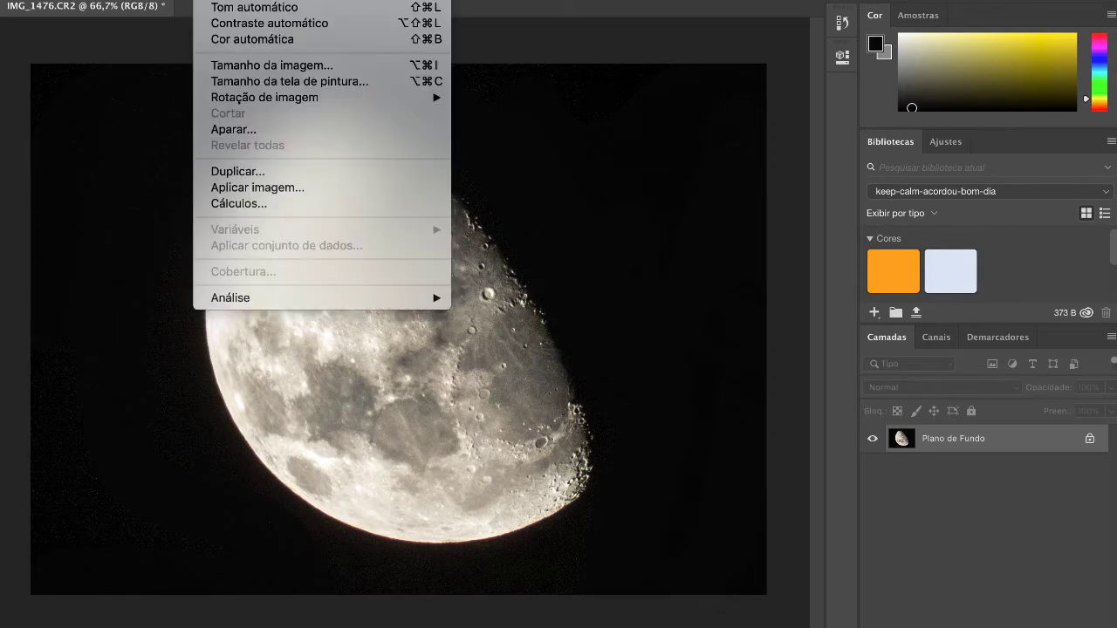
mouse_move(262, 0)
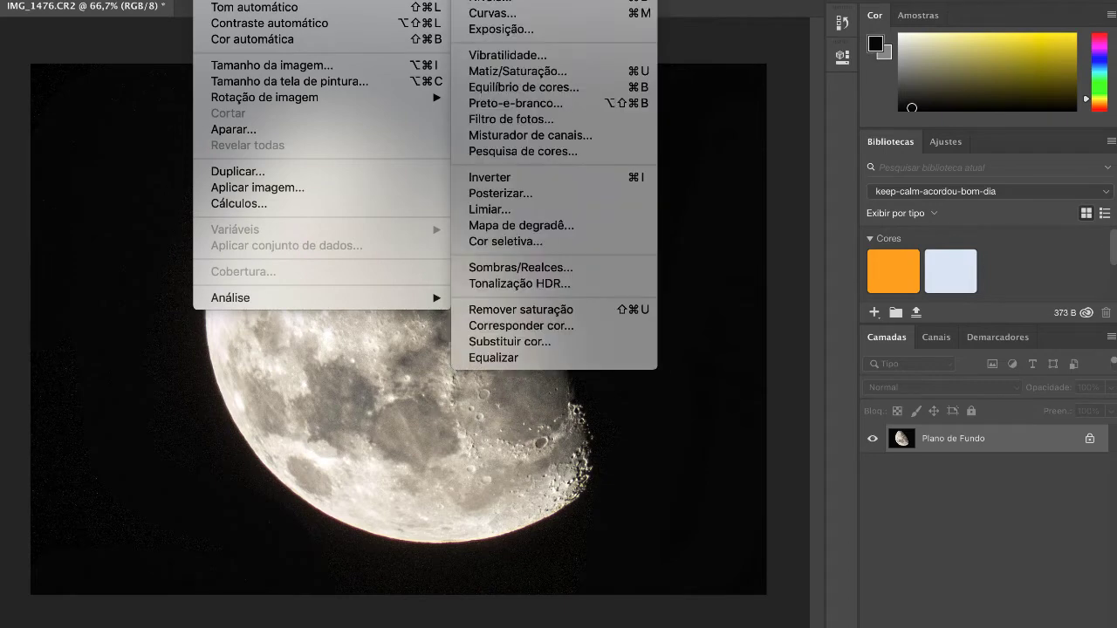
left_click(506, 0)
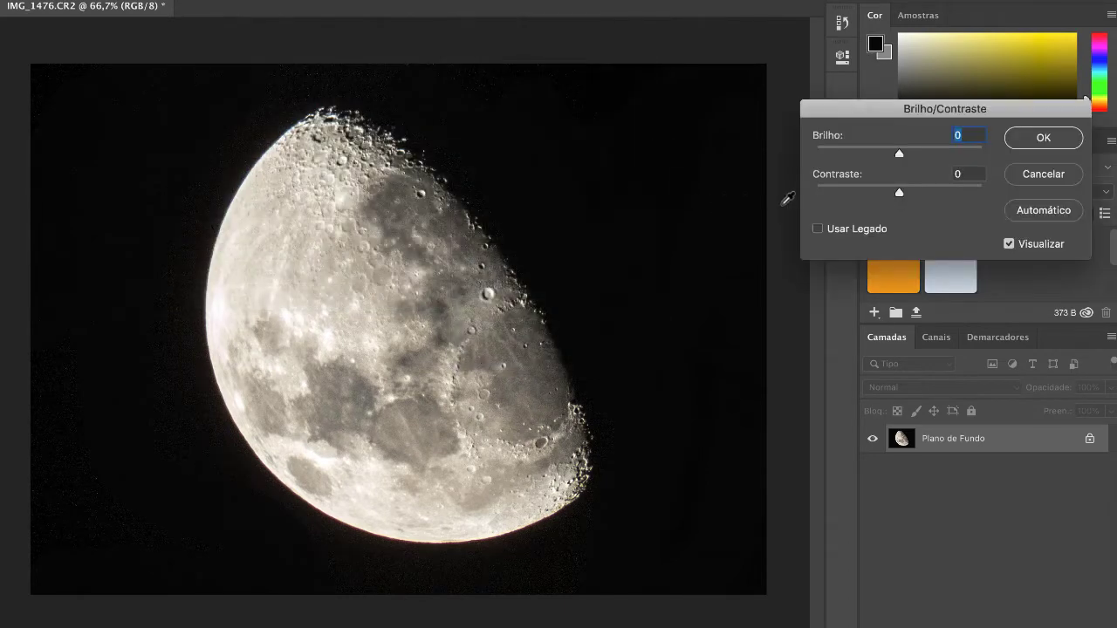
mouse_move(899, 154)
left_mouse_down()
mouse_move(881, 158)
mouse_move(898, 154)
left_mouse_up()
left_click(1036, 147)
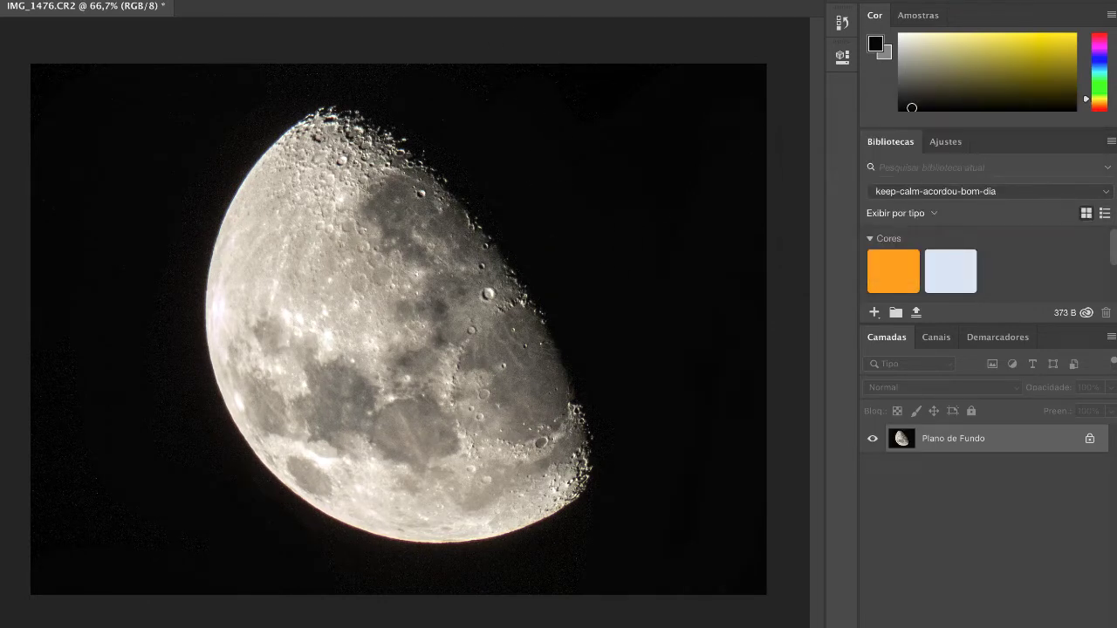
left_click(109, 0)
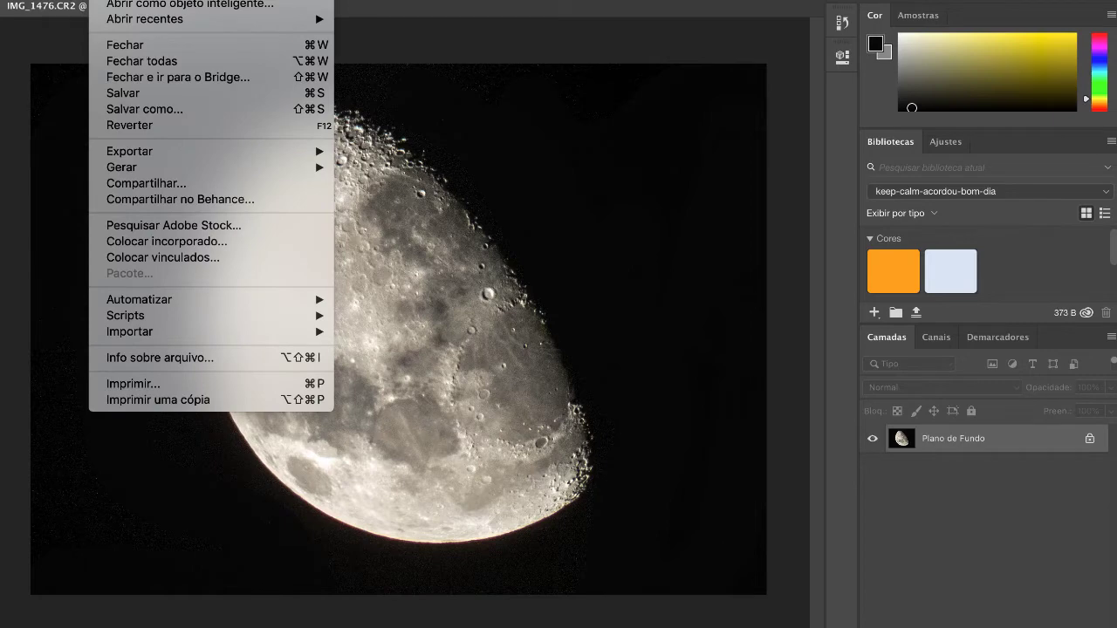
left_click(145, 109)
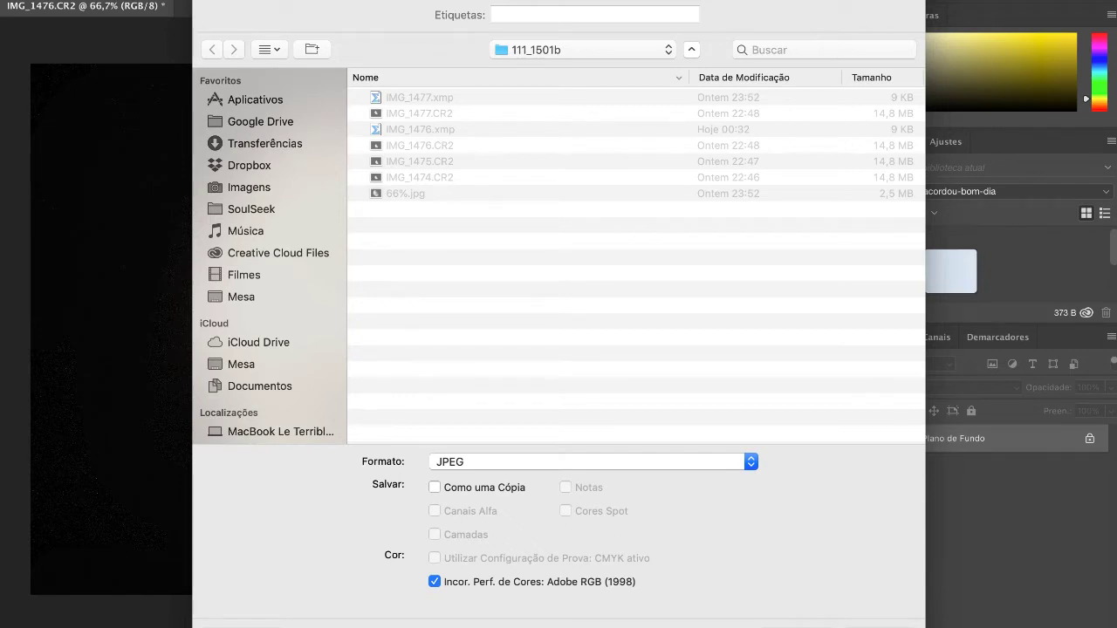
left_click(790, 621)
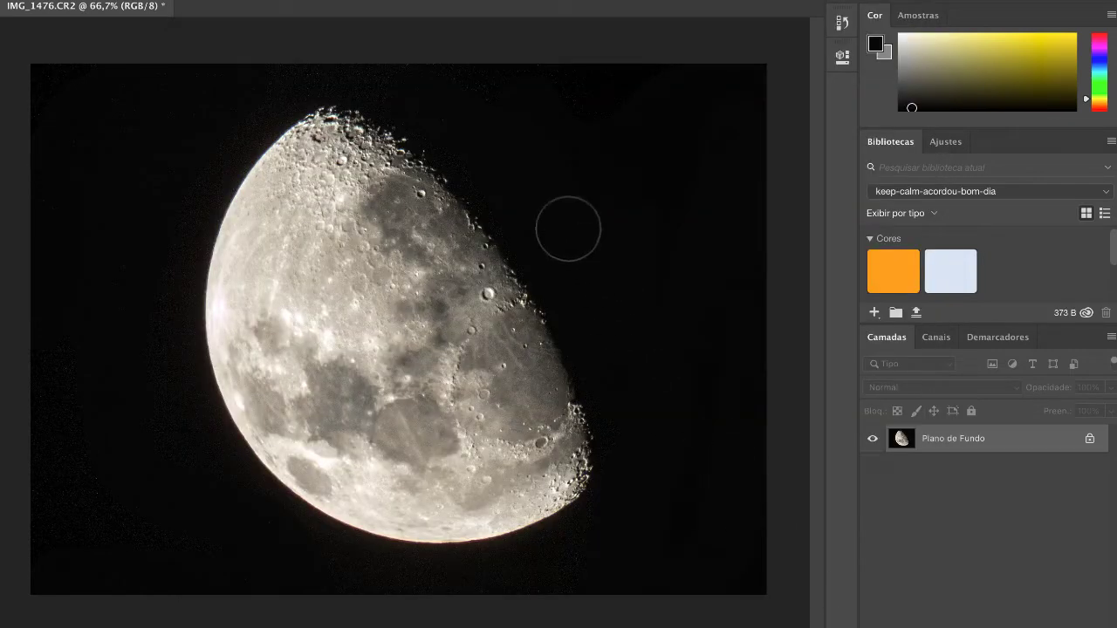
Quit the image editor, discarding the changes made to IMG_1476.CR2.
key("super+q")
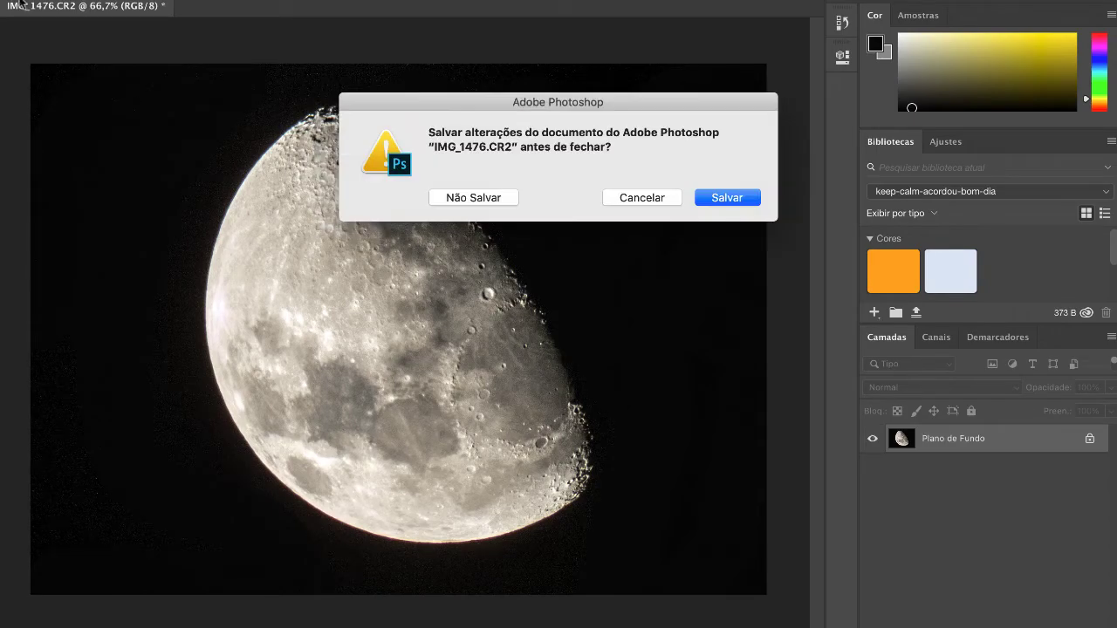
left_click(489, 199)
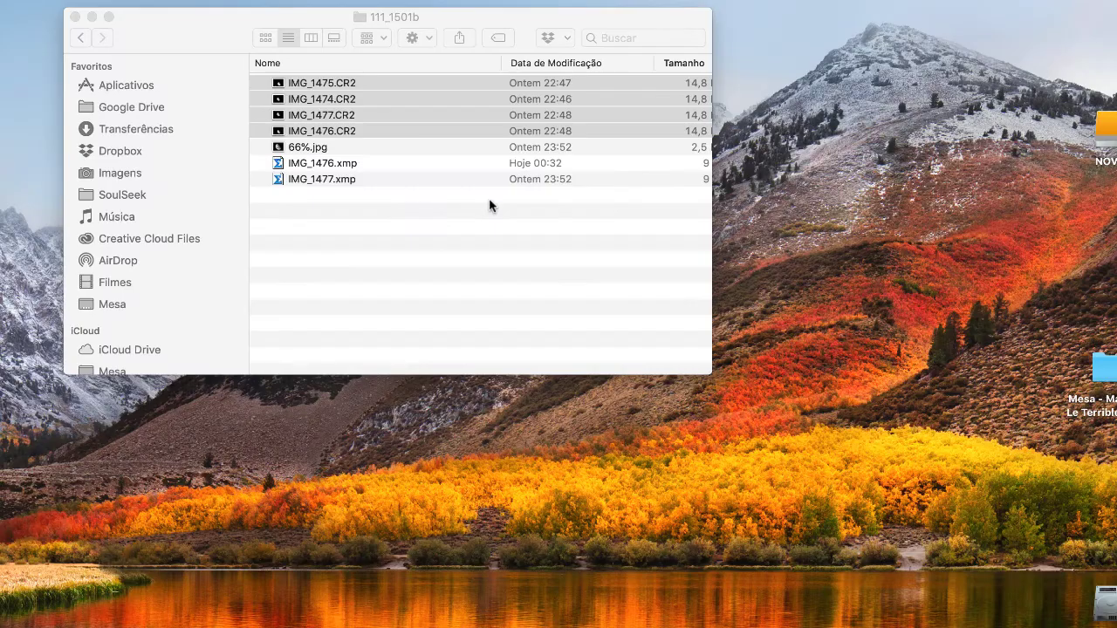
Open 66%.jpg from the 111_1501b folder in full screen and examine the moon's surface detail at different magnifications.
left_click(318, 149)
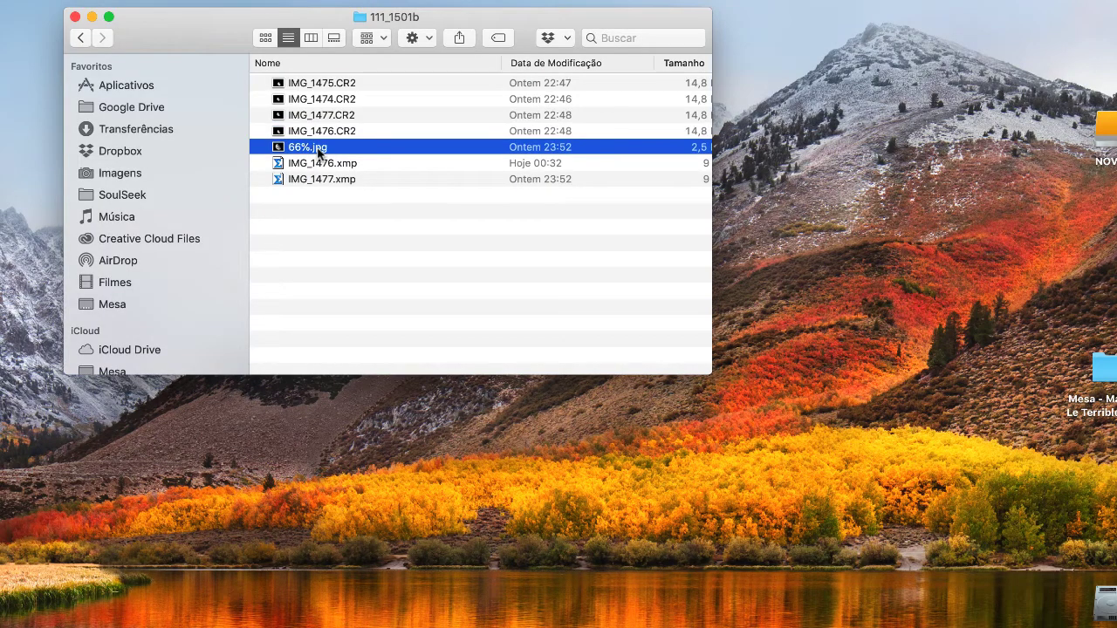
double_click(318, 150)
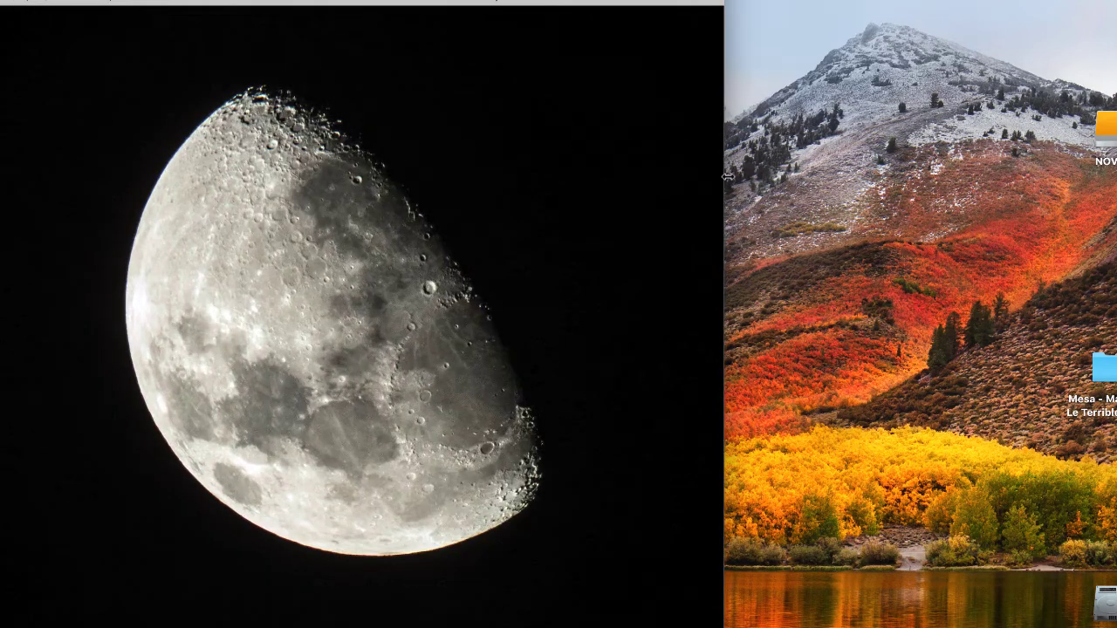
key("ctrl+super+f")
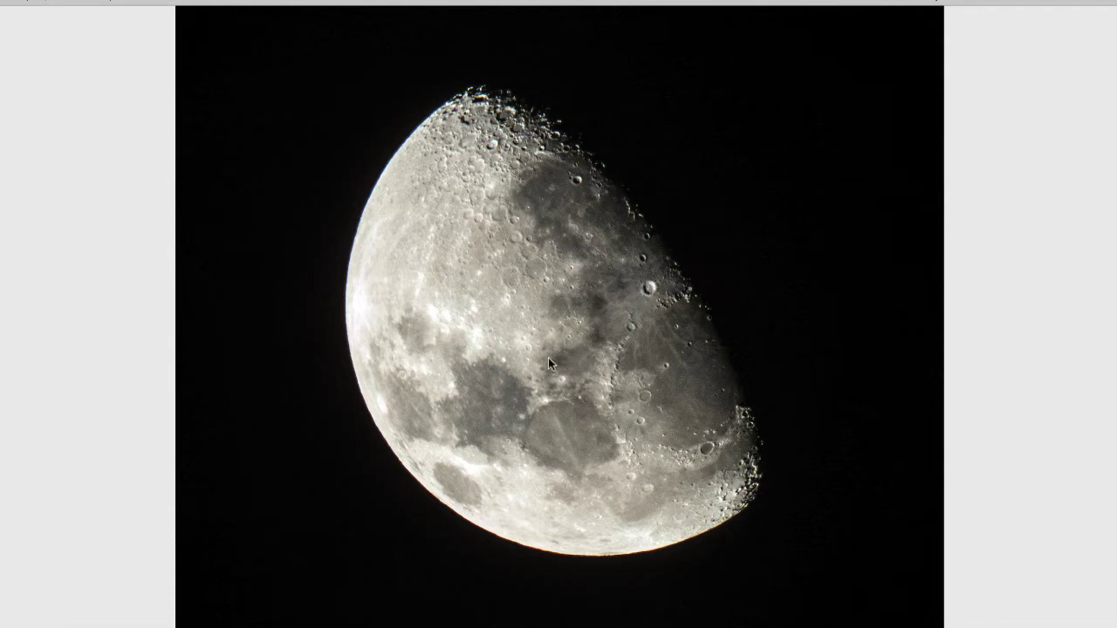
scroll(548, 357, "up", 4)
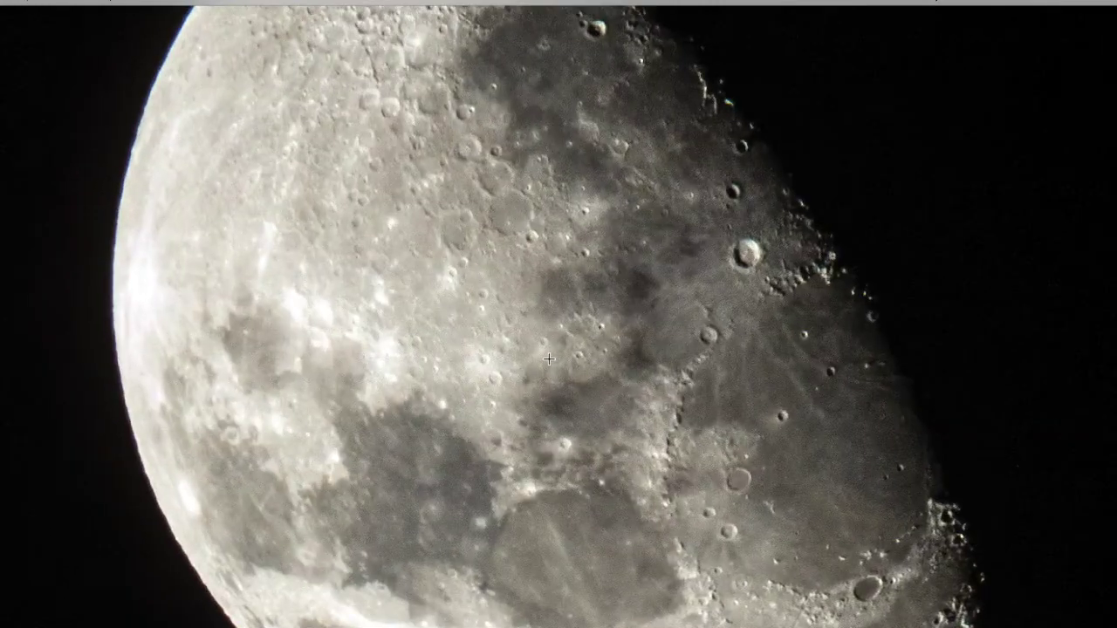
scroll(548, 358, "up", 1)
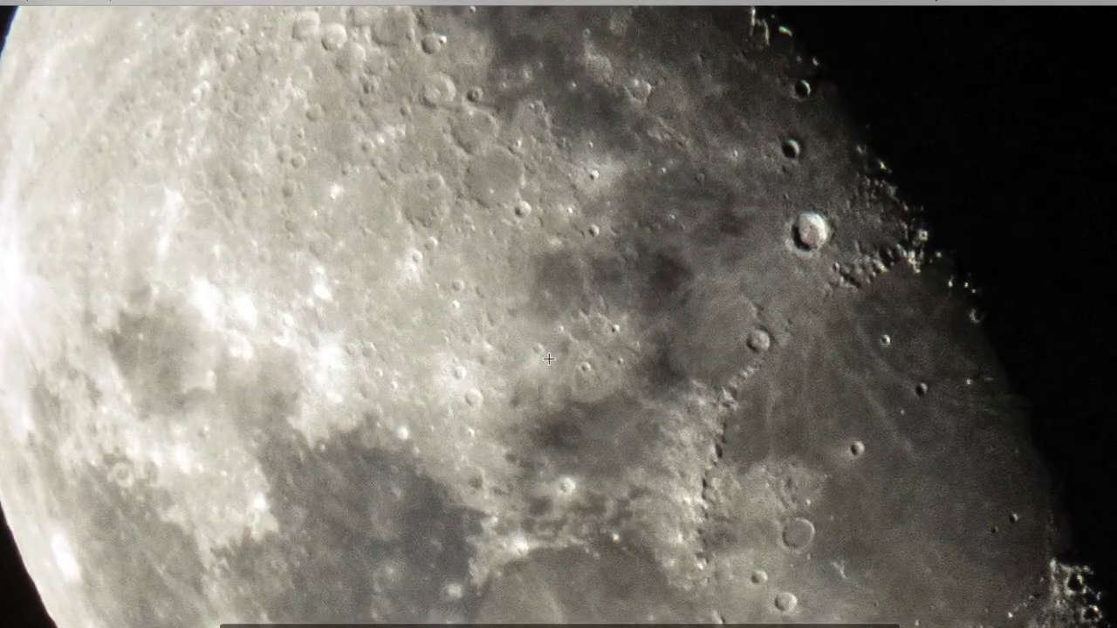
scroll(548, 358, "down", 3)
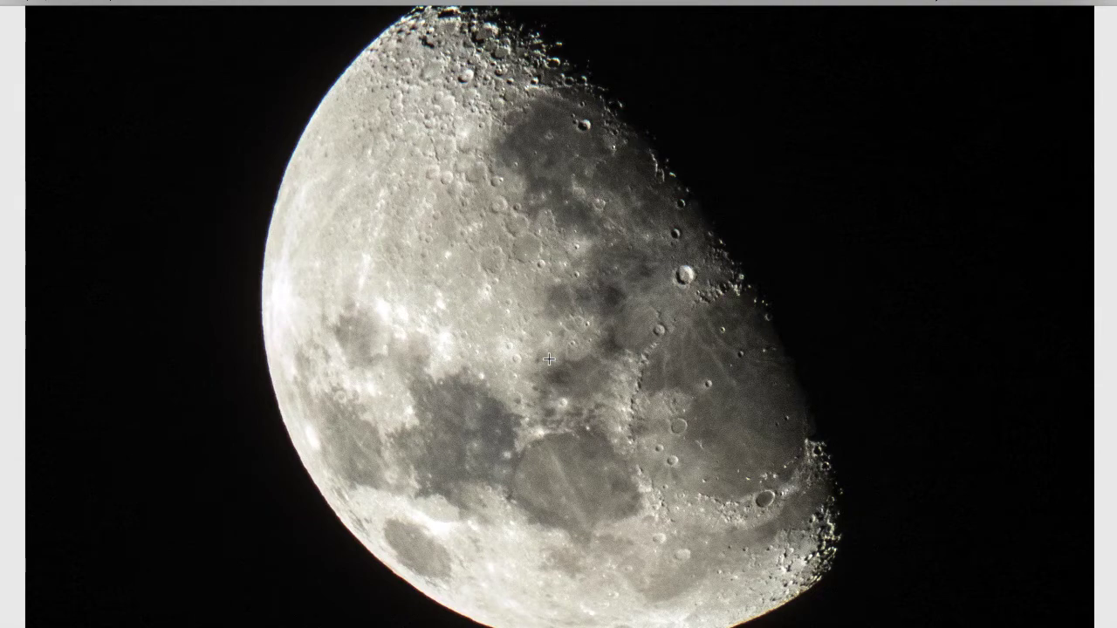
scroll(547, 358, "up", 1)
scroll(547, 359, "down", 1)
scroll(548, 358, "down", 1)
scroll(548, 358, "up", 1)
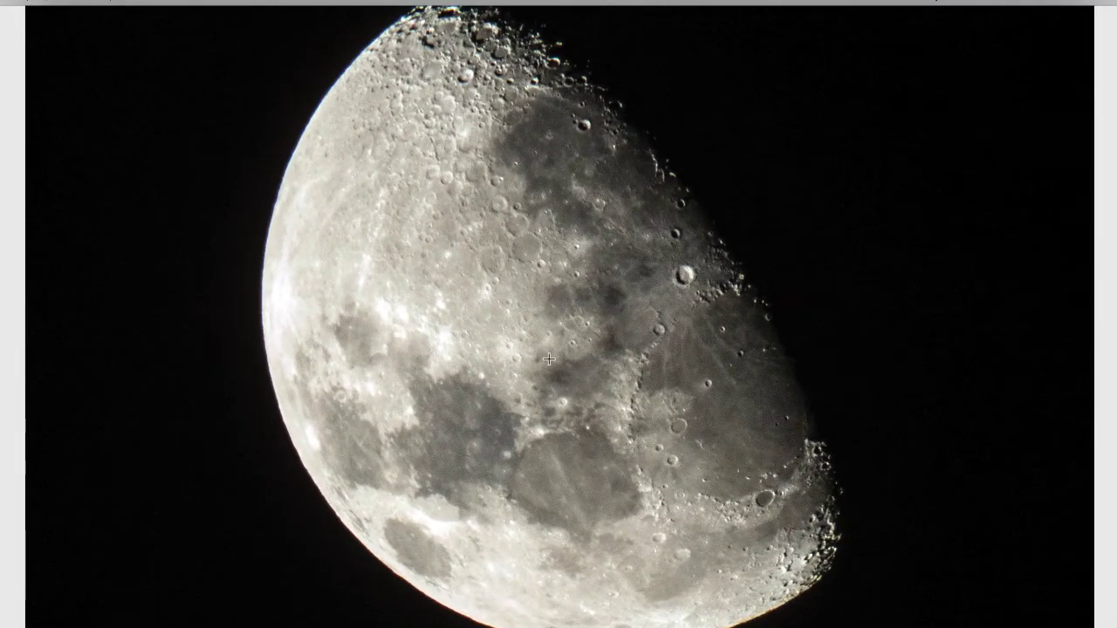
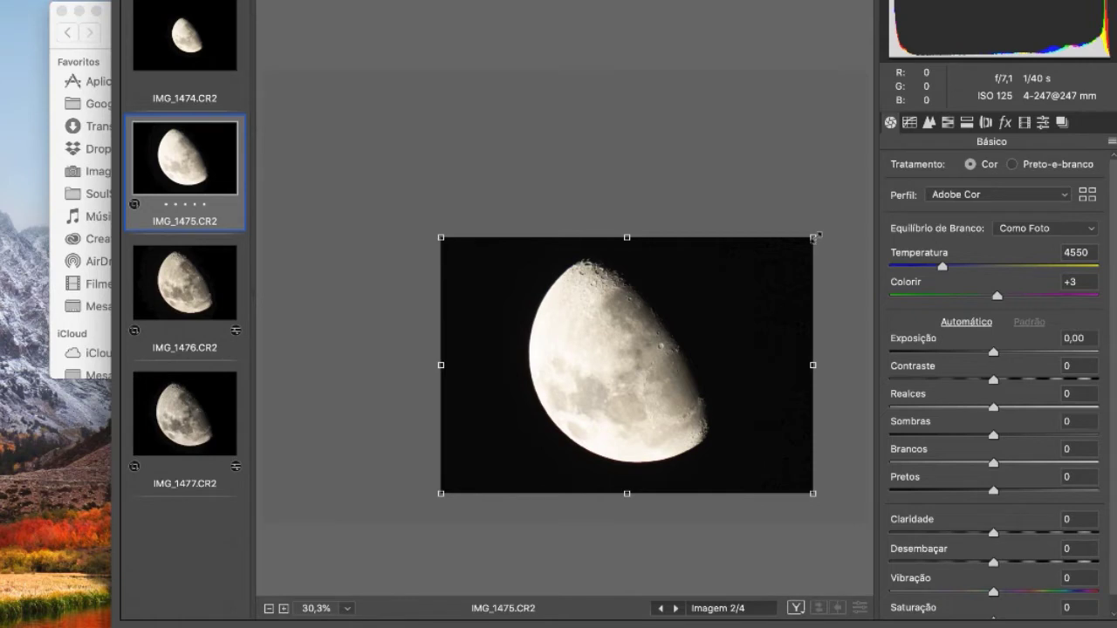
Tighten the crop of IMG_1475.CR2 around the moon at its upper-right corner and lower edge, and apply it.
left_click_drag(816, 239, 807, 241)
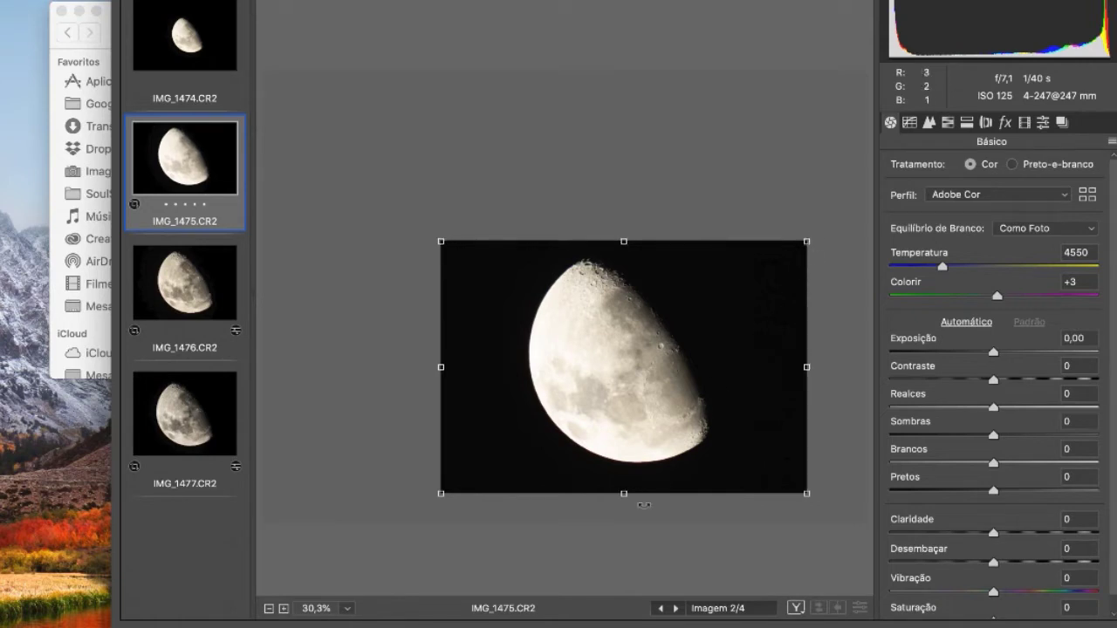
left_click_drag(623, 494, 623, 488)
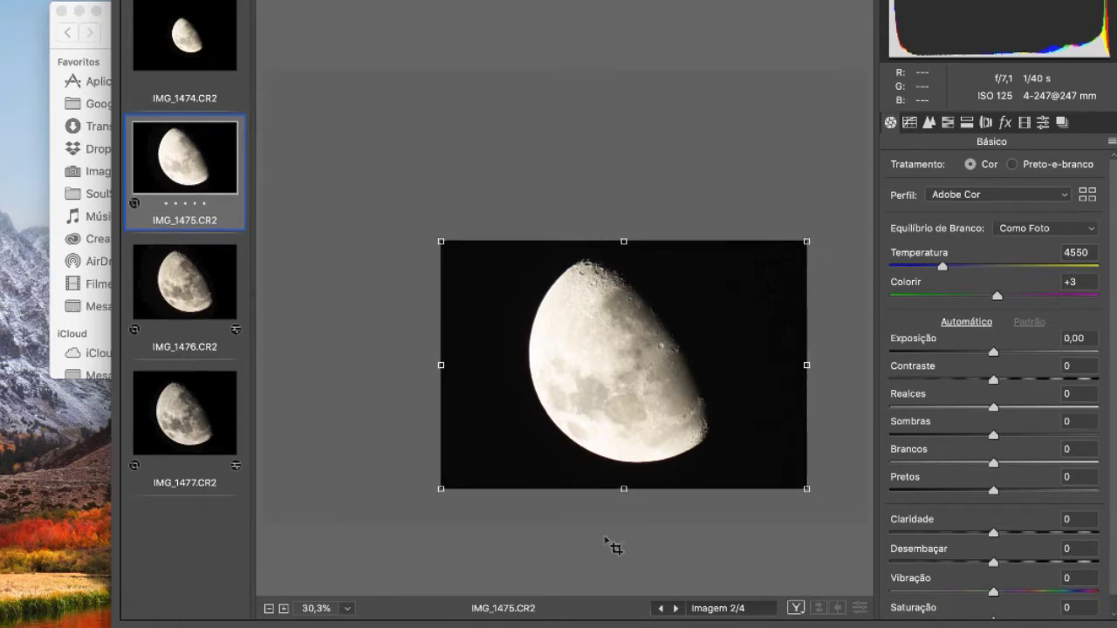
key("Return")
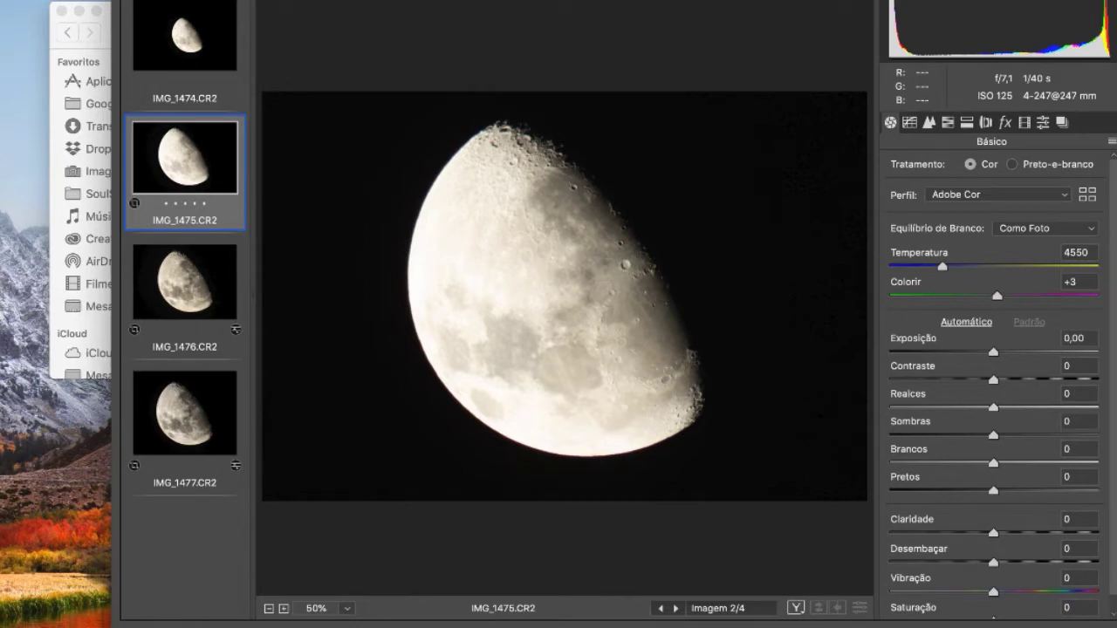
key("f")
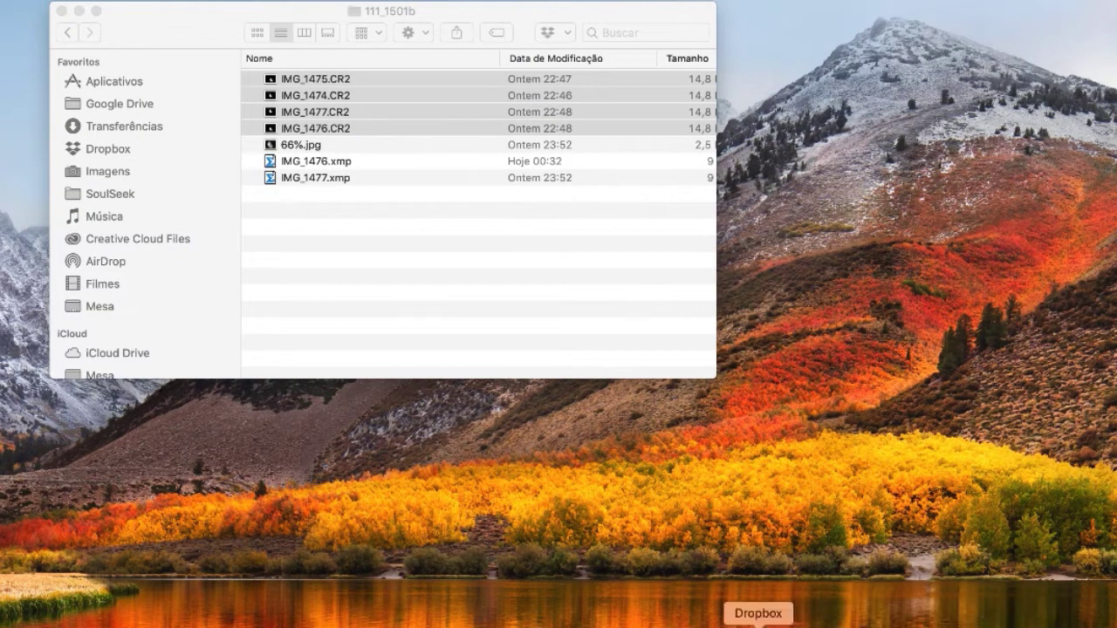
left_click(511, 622)
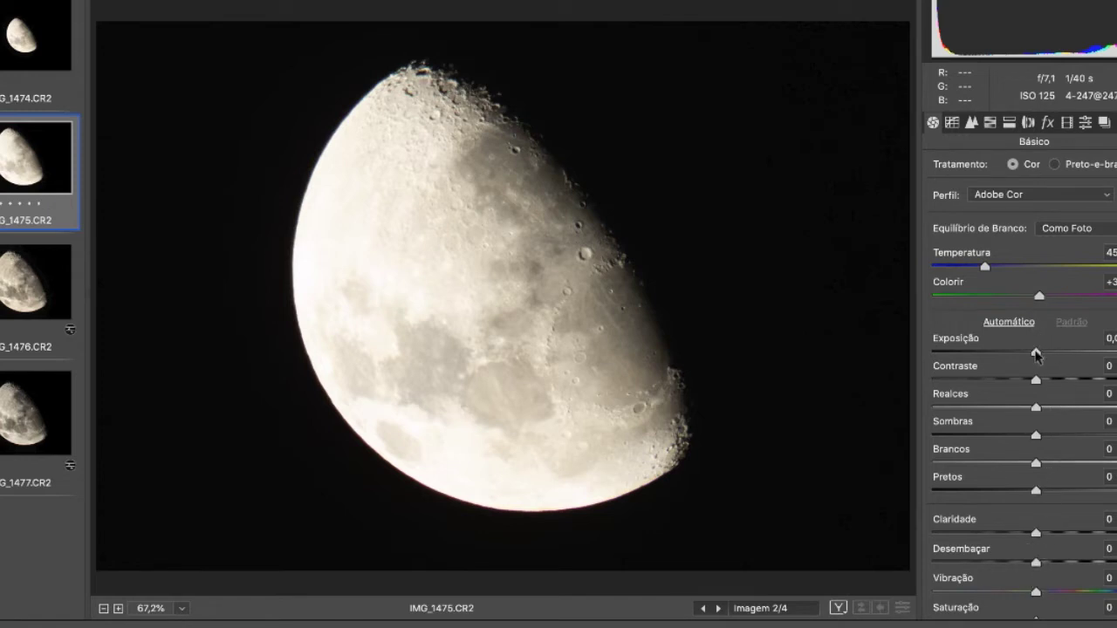
Lower Exposição slightly below zero, raise Claridade to above +80 and reduce Sombras moderately for IMG_1475.CR2.
left_click_drag(1035, 353, 1116, 354)
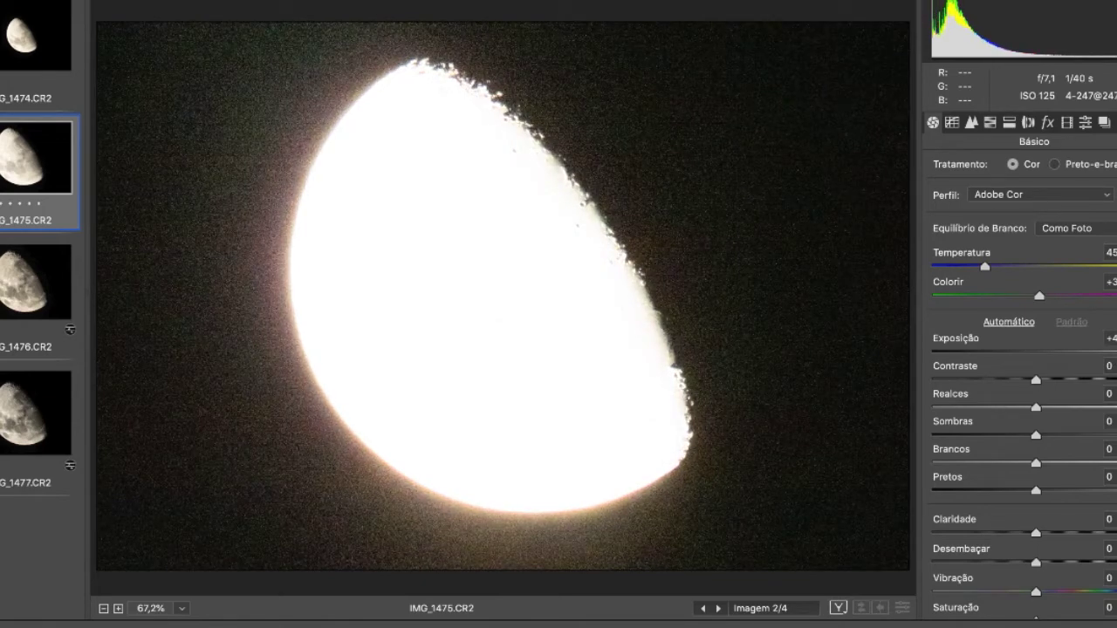
left_click_drag(1116, 354, 1113, 352)
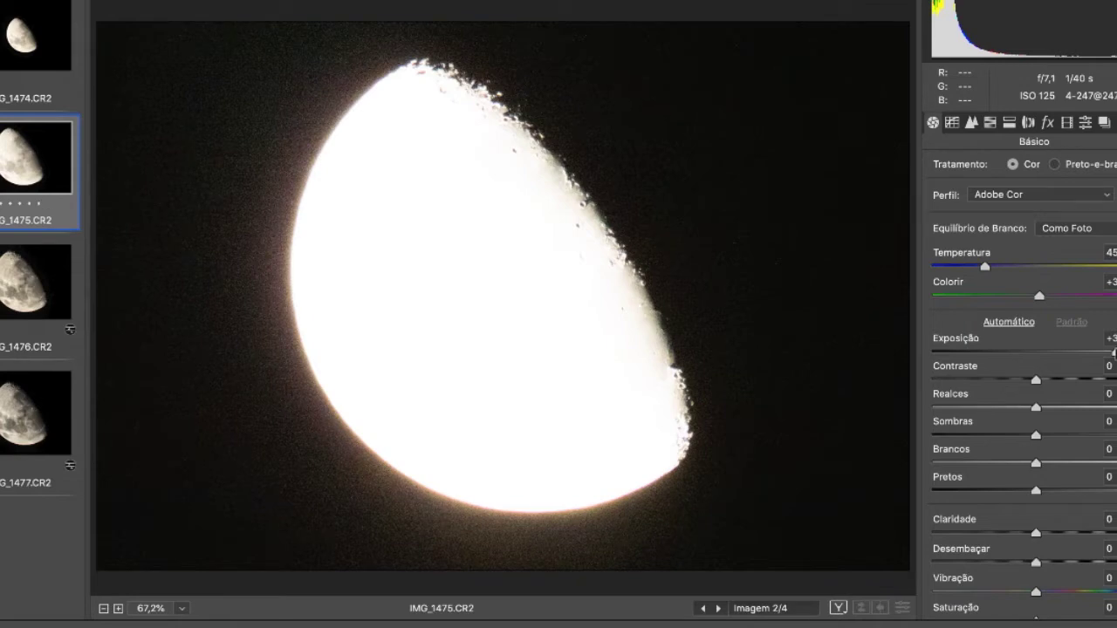
left_click_drag(1113, 352, 1030, 358)
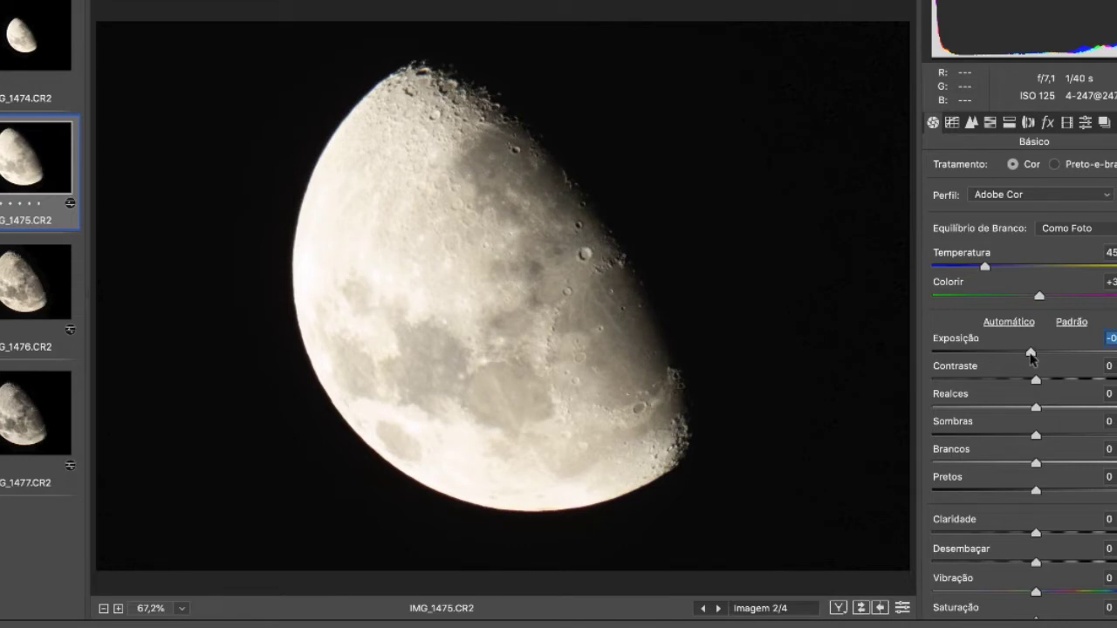
left_click_drag(1031, 357, 1027, 360)
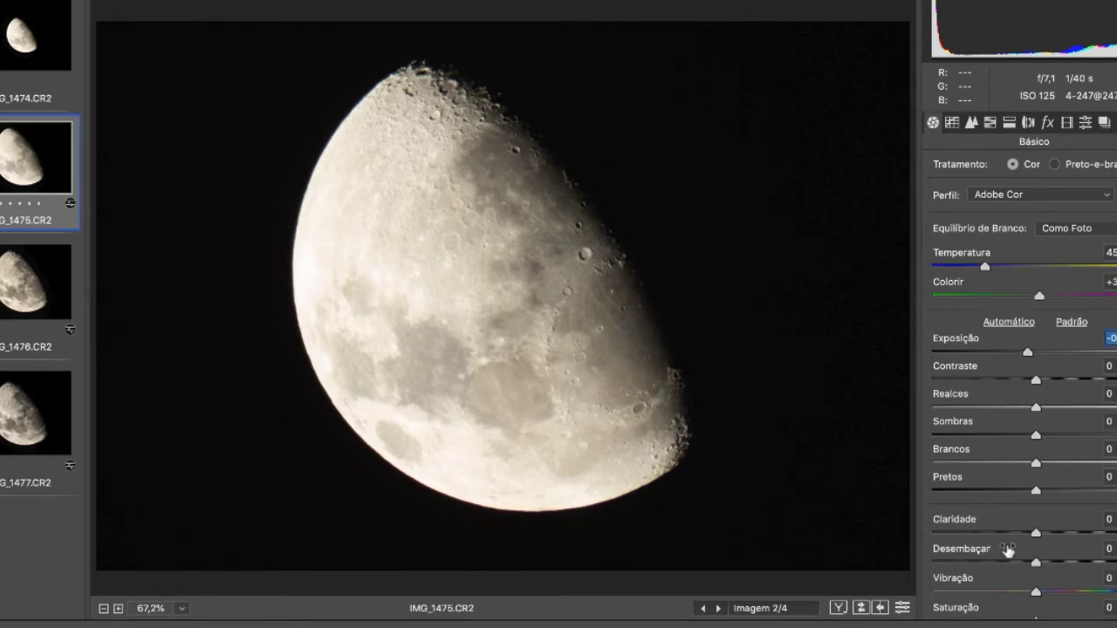
left_click_drag(1036, 534, 1116, 534)
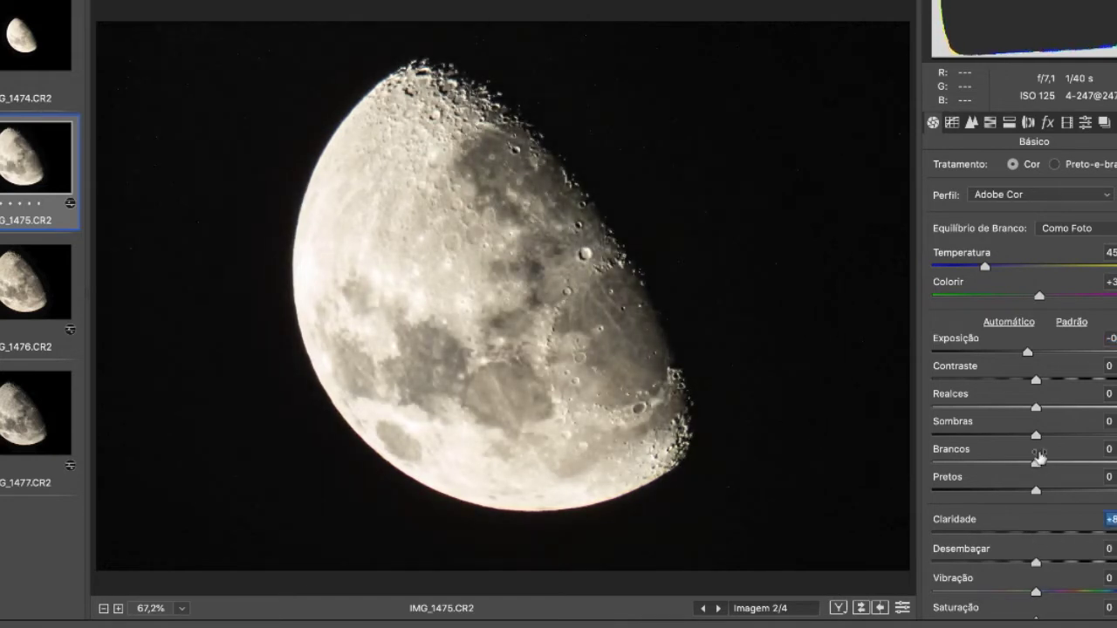
left_click_drag(1037, 436, 1013, 439)
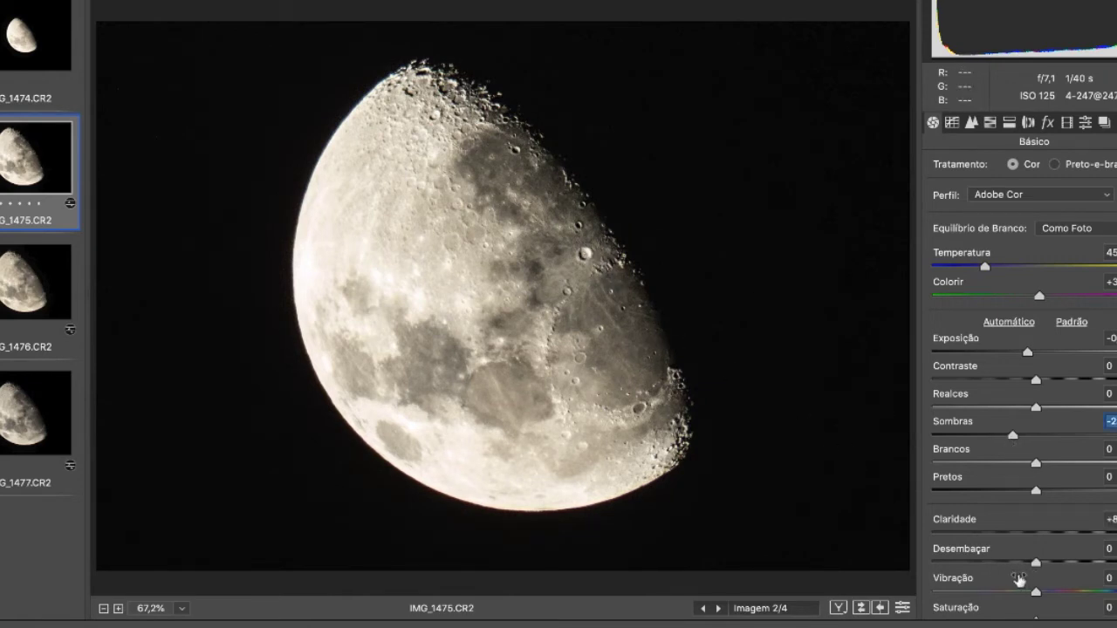
Turn the moon photo fully monochrome by reducing Saturação to its minimum.
scroll(997, 578, "down", 1)
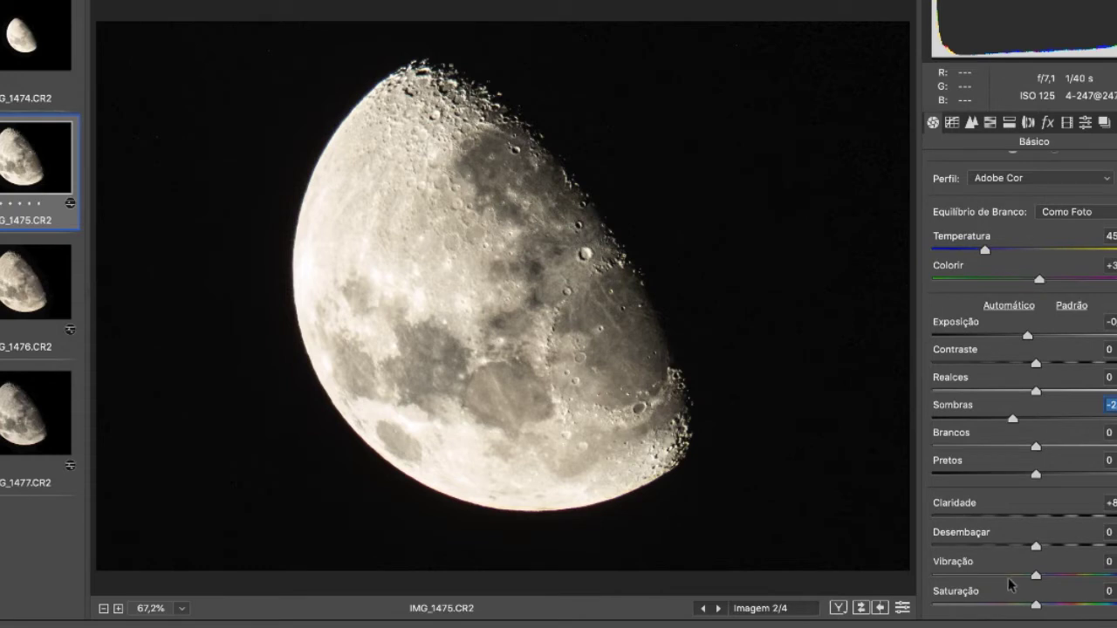
left_click_drag(1036, 605, 1116, 608)
left_click_drag(1116, 608, 907, 602)
left_click(930, 606)
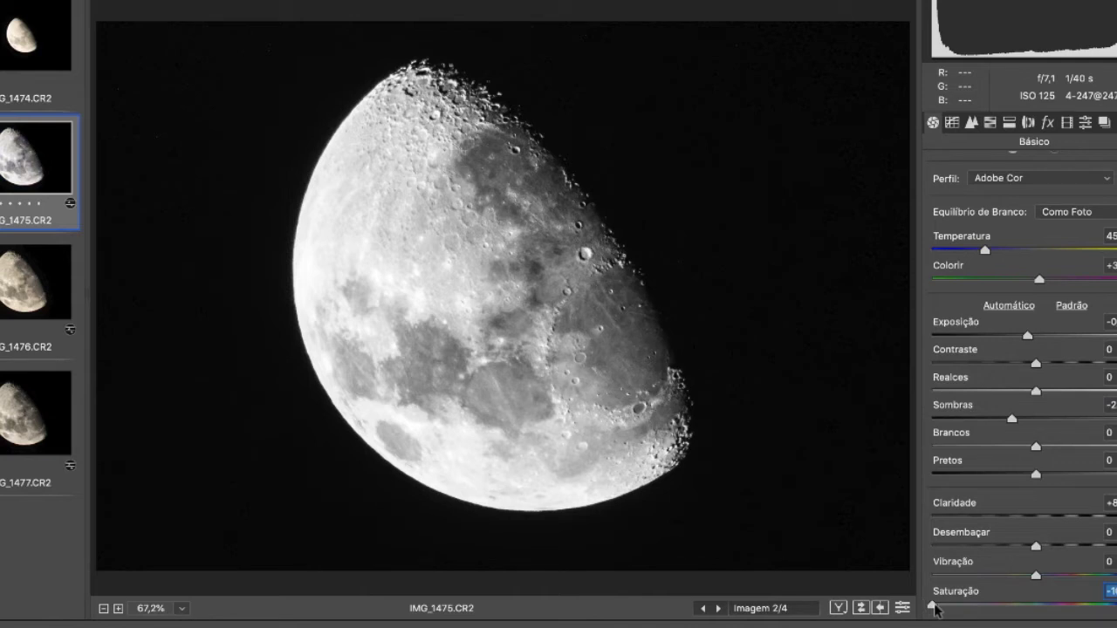
mouse_move(932, 605)
left_mouse_down()
mouse_move(1112, 604)
mouse_move(932, 605)
left_mouse_up()
Raise Desembaçar slightly above zero and open IMG_1475.CR2 for editing.
mouse_move(1035, 546)
left_mouse_down()
mouse_move(1069, 547)
mouse_move(1049, 548)
left_mouse_up()
left_click(1048, 548)
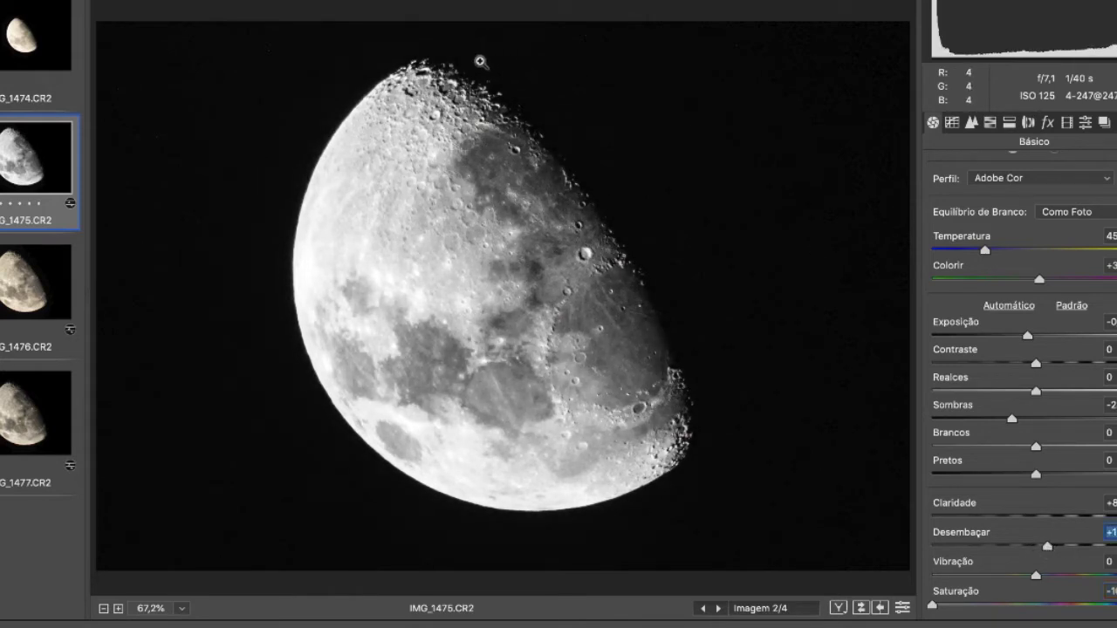
mouse_move(1056, 547)
left_mouse_down()
mouse_move(1068, 546)
mouse_move(1045, 550)
left_mouse_up()
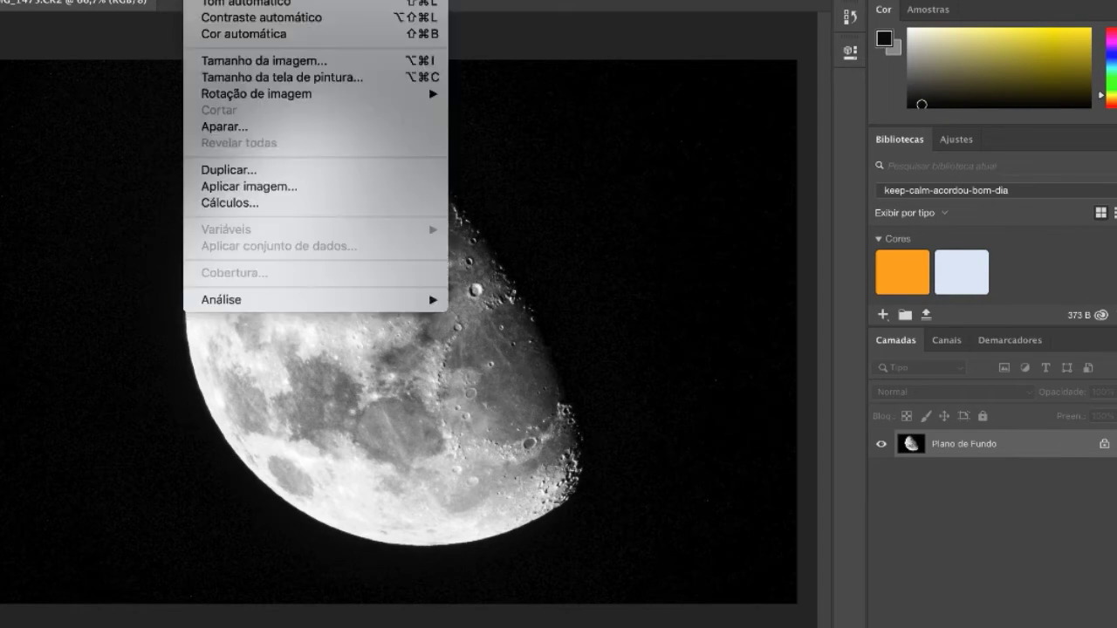
Darken the moon photo with a Brightness/Contrast adjustment, setting Brilho to -17.
left_click(99, 115)
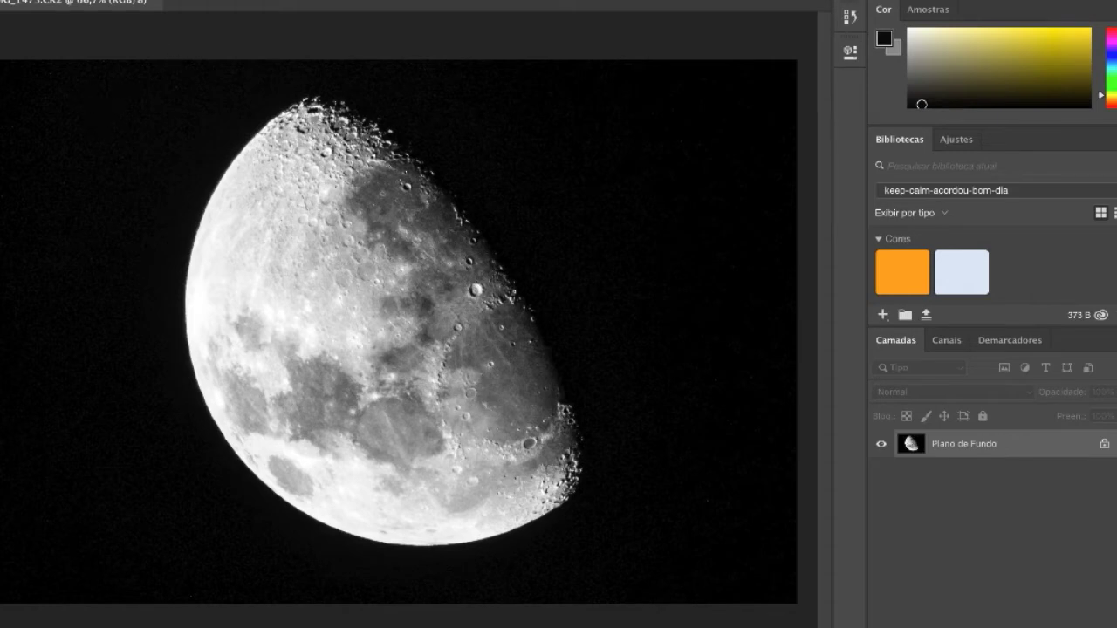
left_click(209, 0)
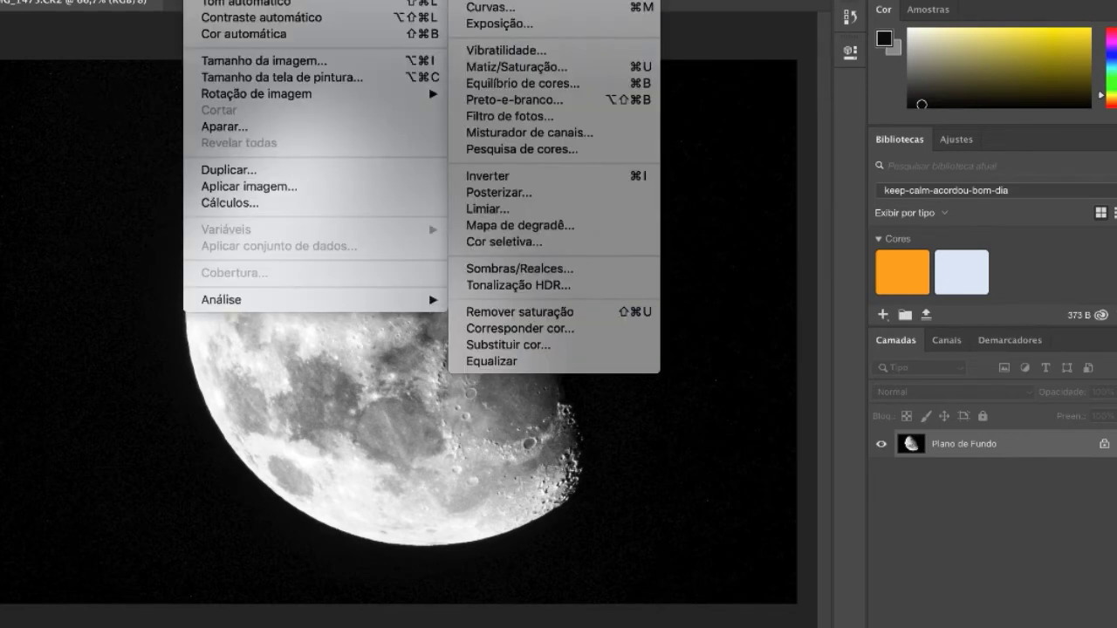
left_click(497, 0)
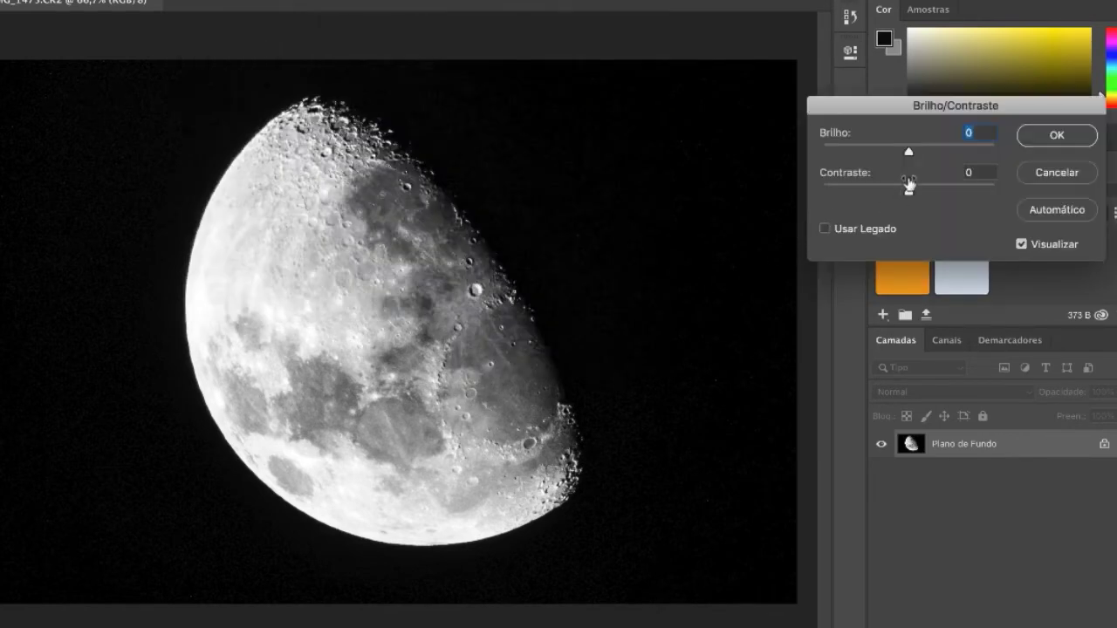
mouse_move(909, 154)
left_mouse_down()
mouse_move(920, 154)
mouse_move(900, 155)
left_mouse_up()
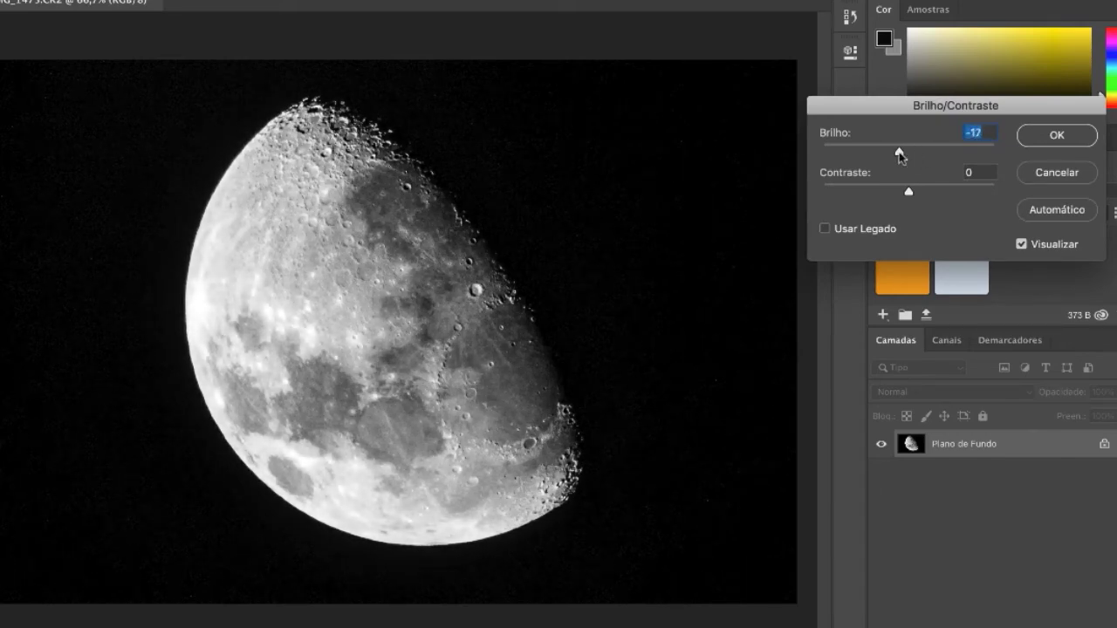
left_click(1051, 137)
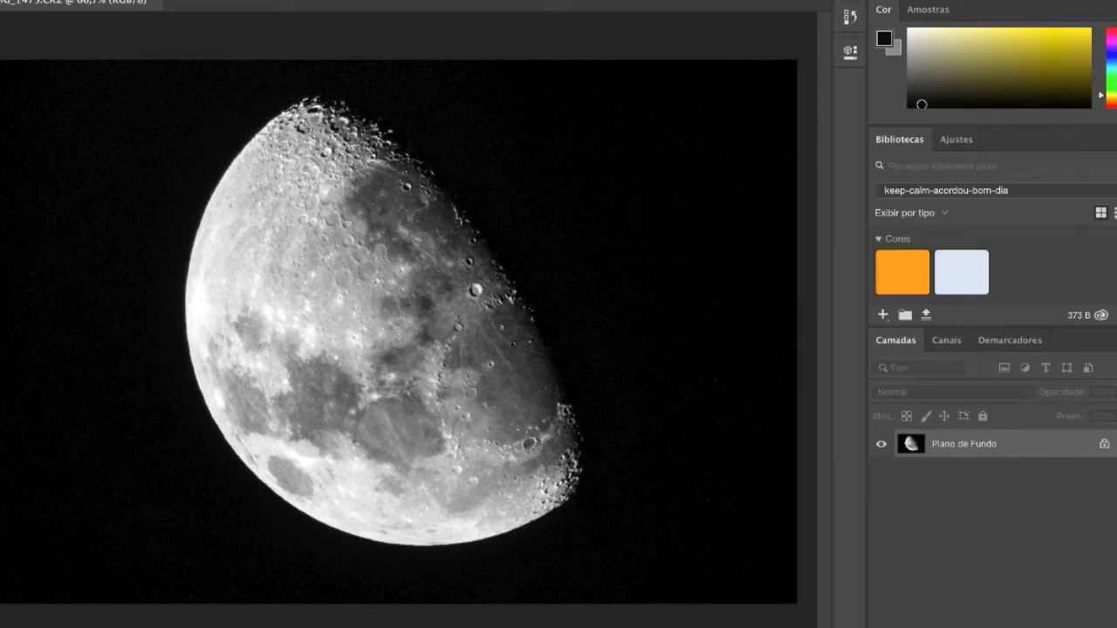
Try adding uniform noise to the moon photo at an intensity of 25,98%.
left_click(462, 0)
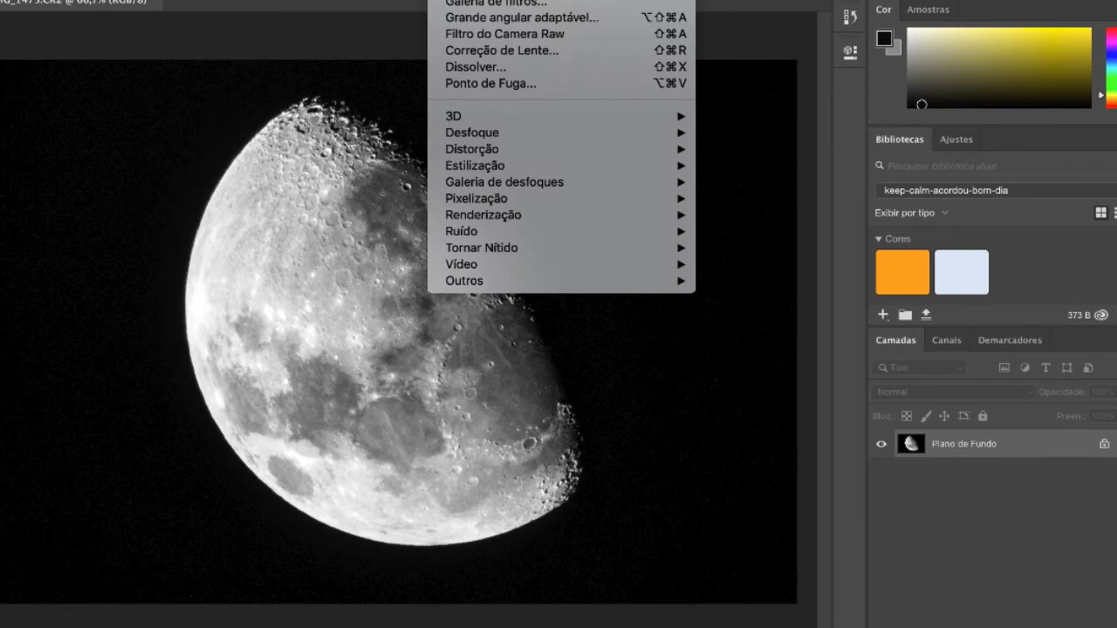
mouse_move(524, 232)
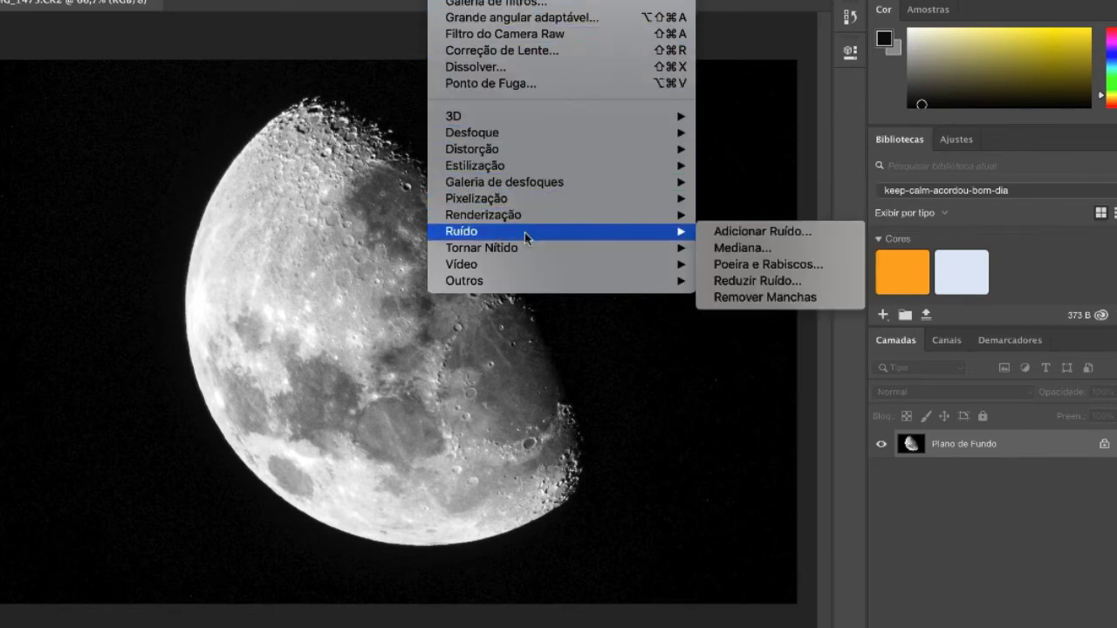
left_click(729, 234)
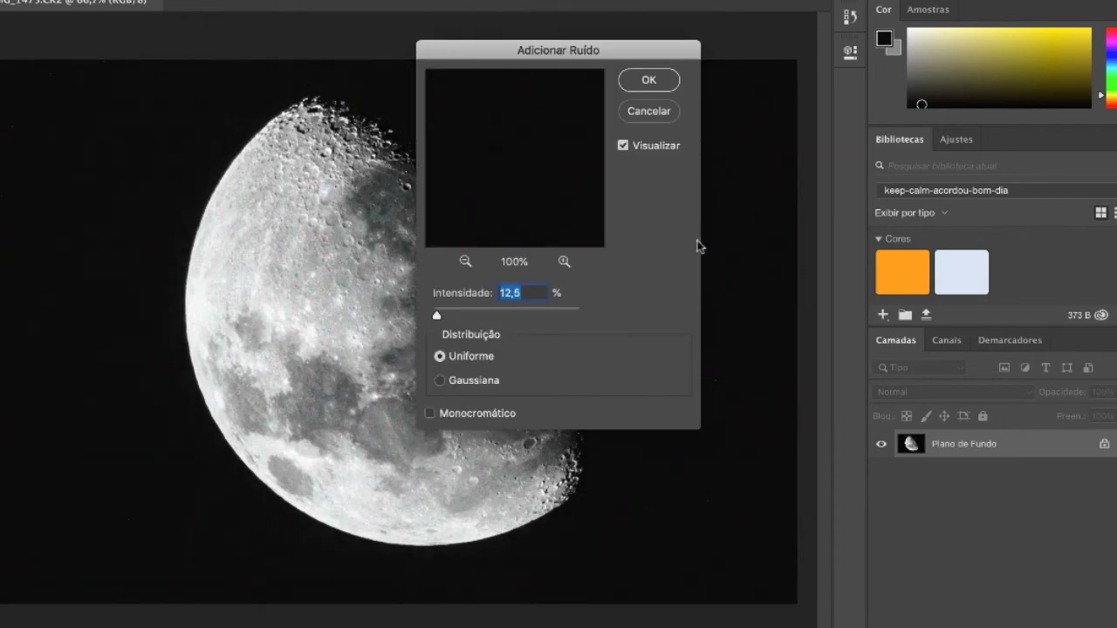
mouse_move(437, 315)
left_mouse_down()
mouse_move(564, 316)
mouse_move(442, 317)
left_mouse_up()
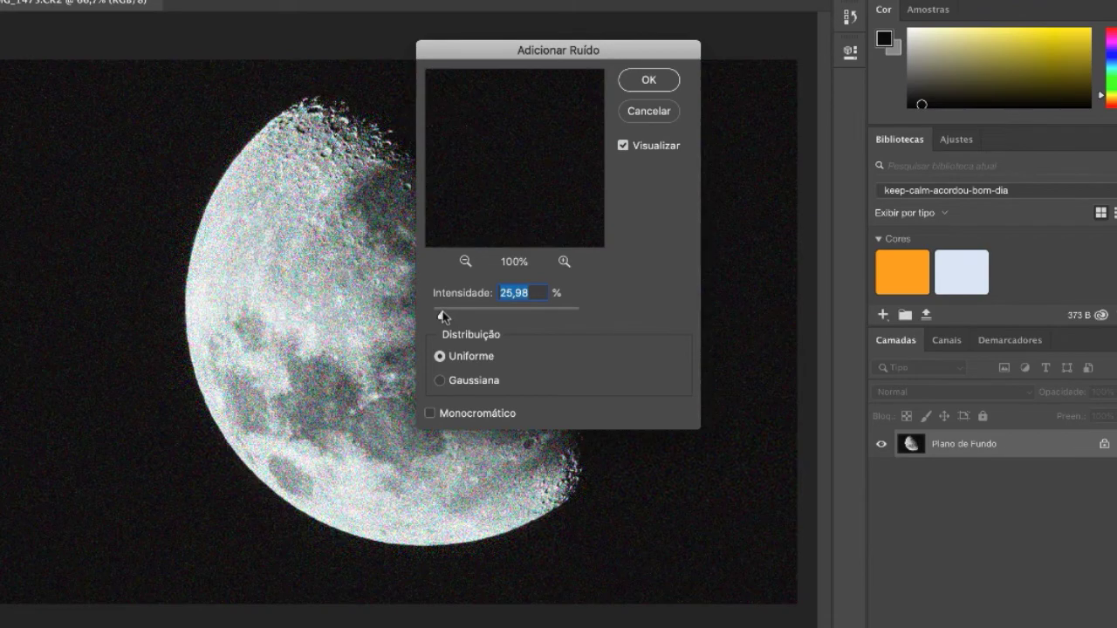
left_click(655, 80)
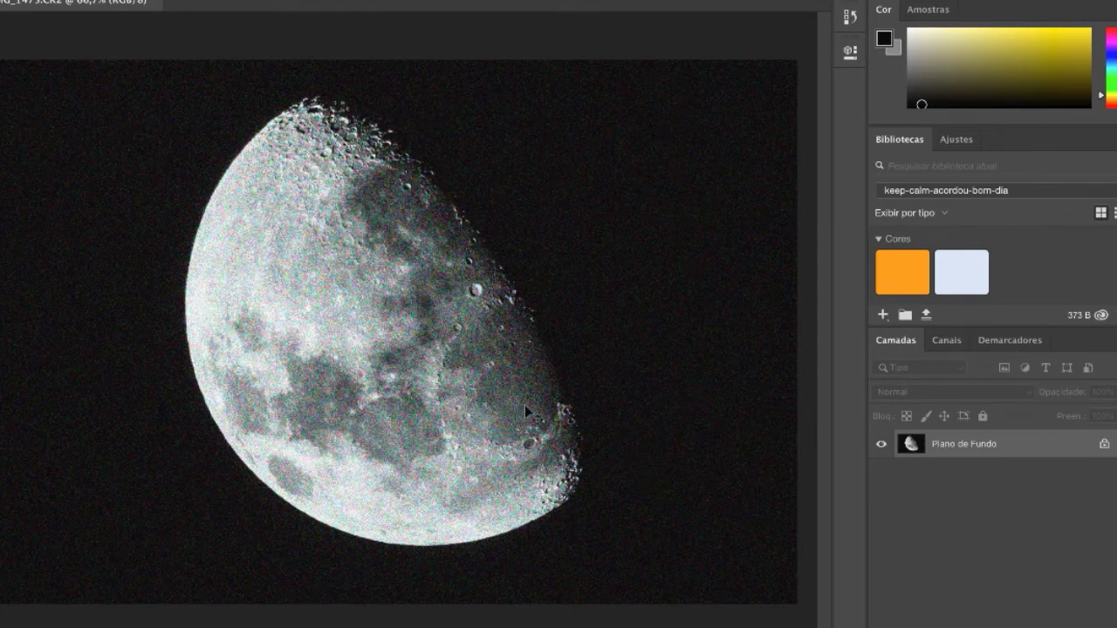
Inspect the grain on the moon's surface up close and undo the added noise.
key("ctrl+plus")
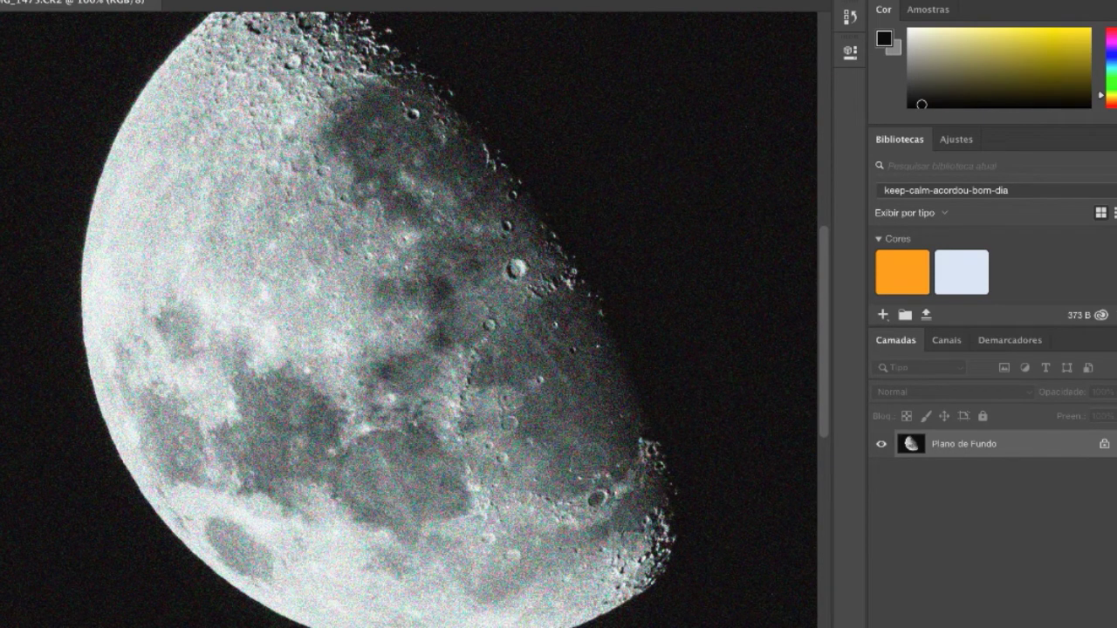
key("XF86AudioRaiseVolume")
key("super+minus")
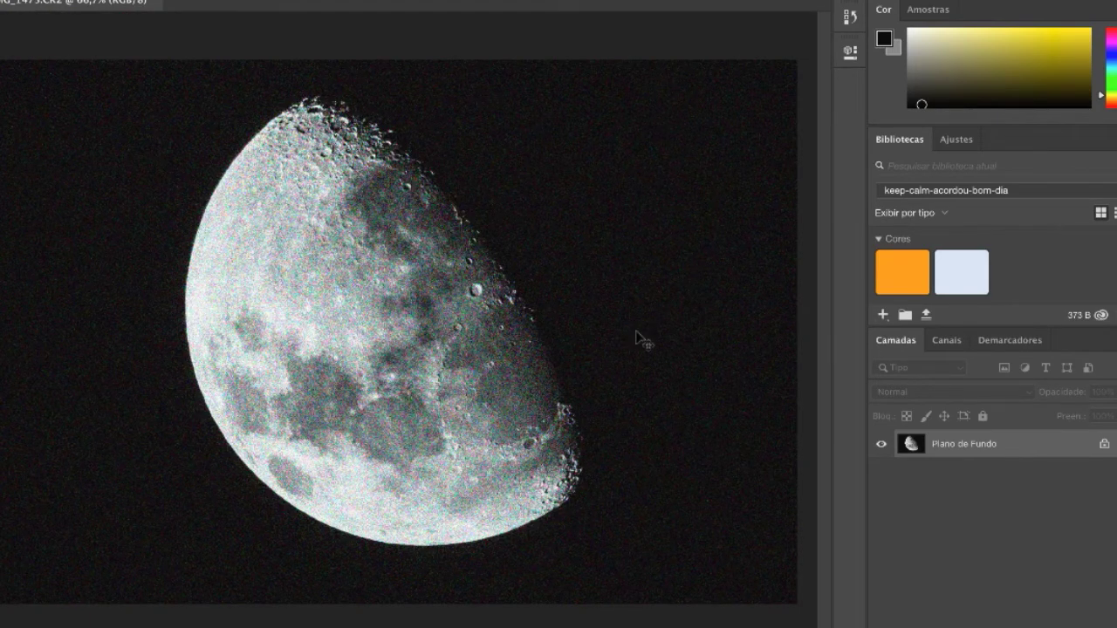
key("ctrl+z")
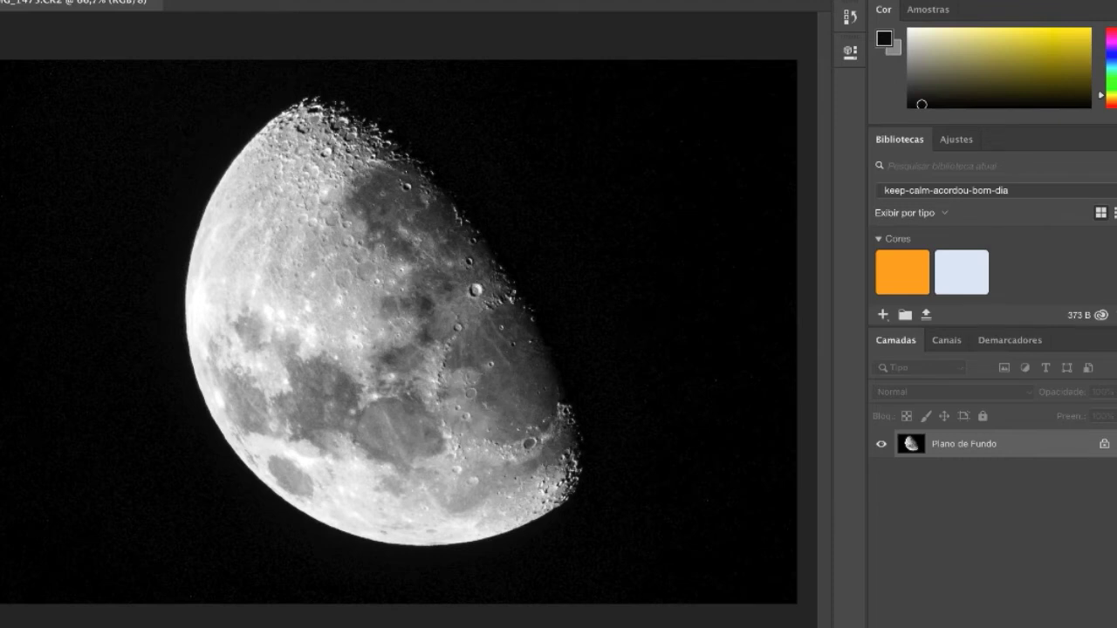
Save the moon photo as a quality 12 progressive JPEG replacing 66%.jpg, and open that file from the 111_1501b folder in Finder.
left_click(205, 1)
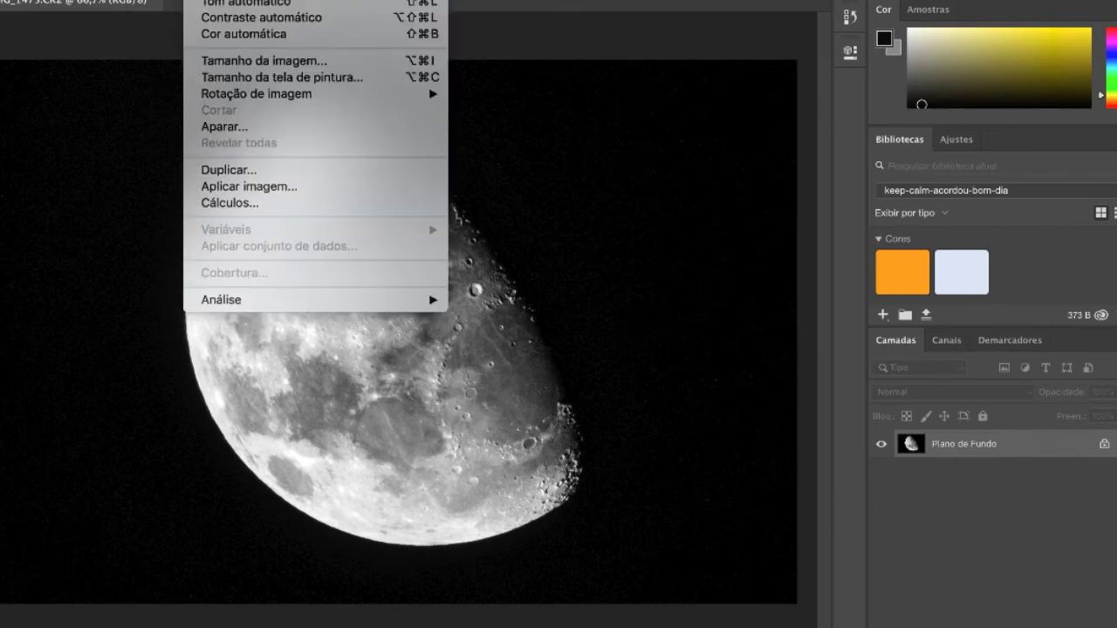
mouse_move(96, 1)
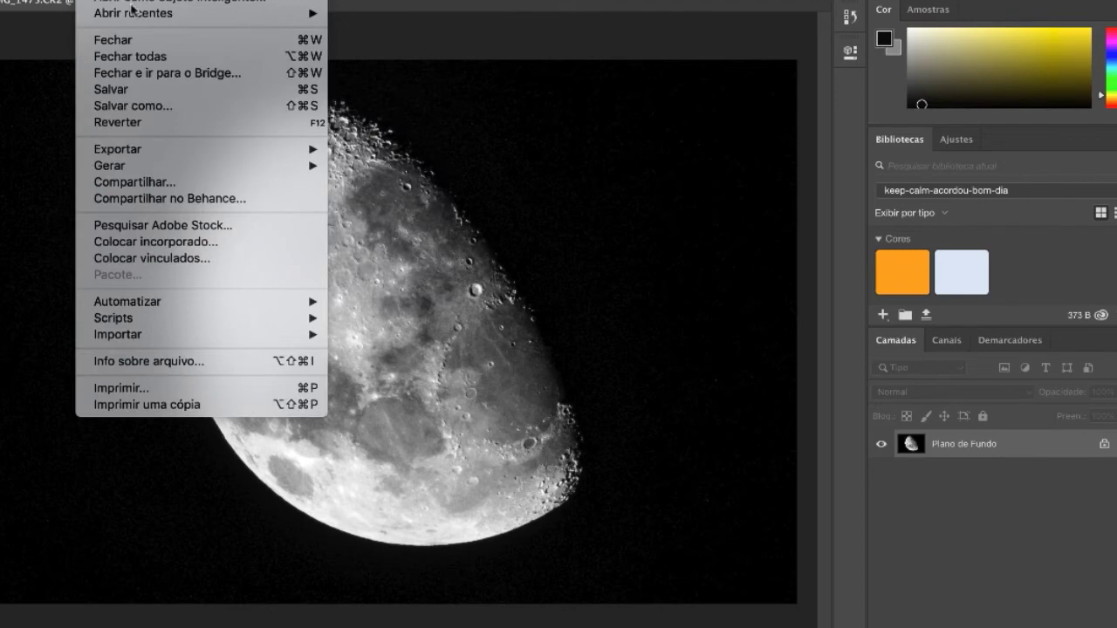
left_click(137, 108)
key("super+shift+s")
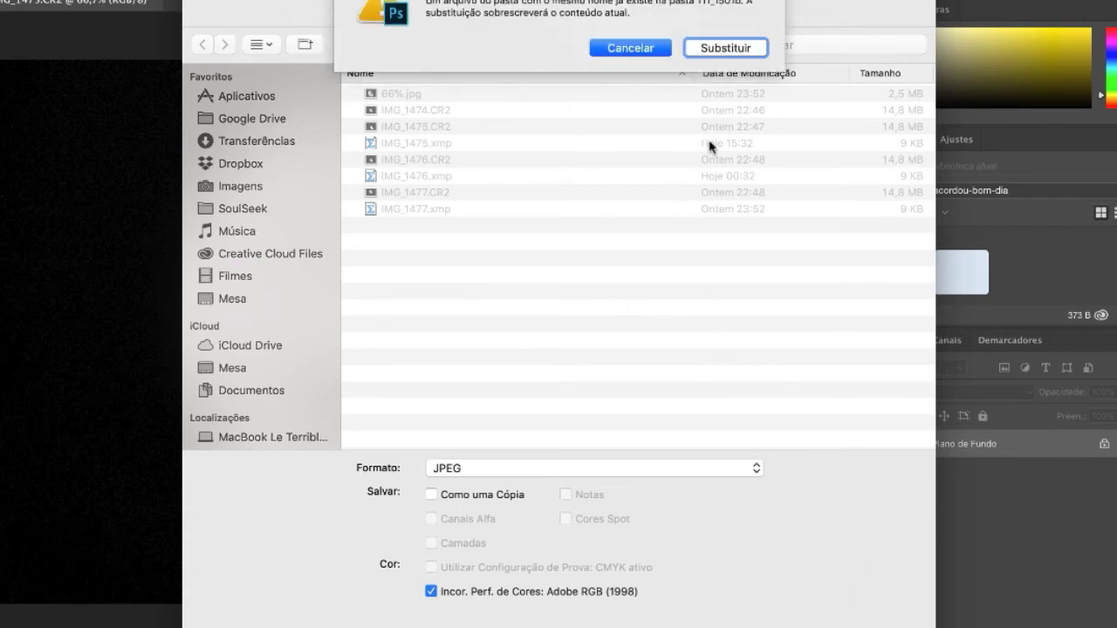
left_click(756, 51)
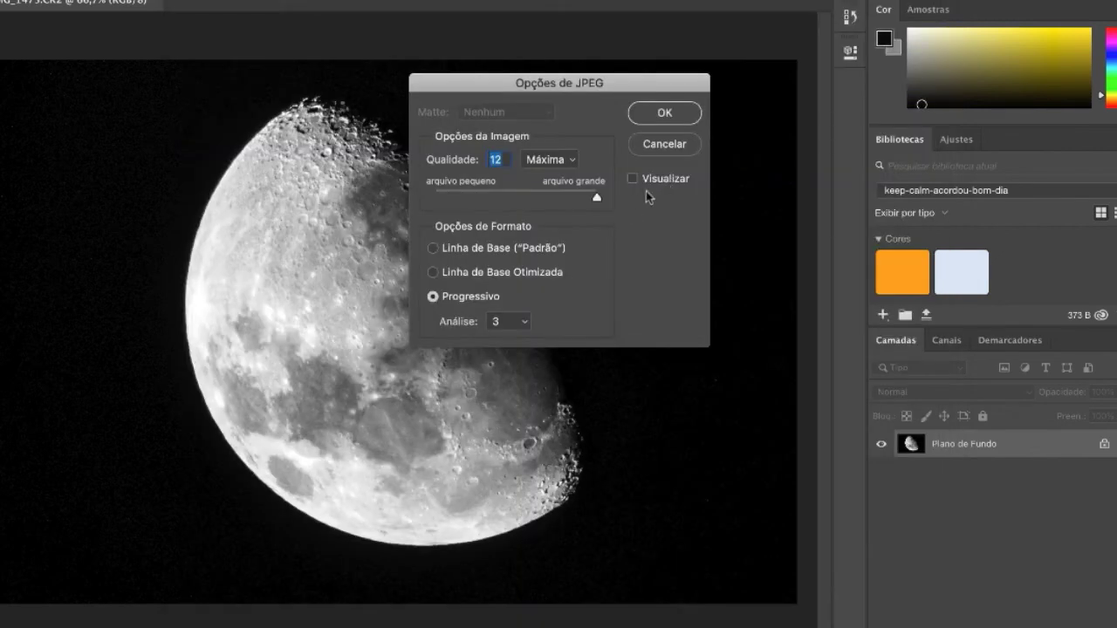
left_click(664, 114)
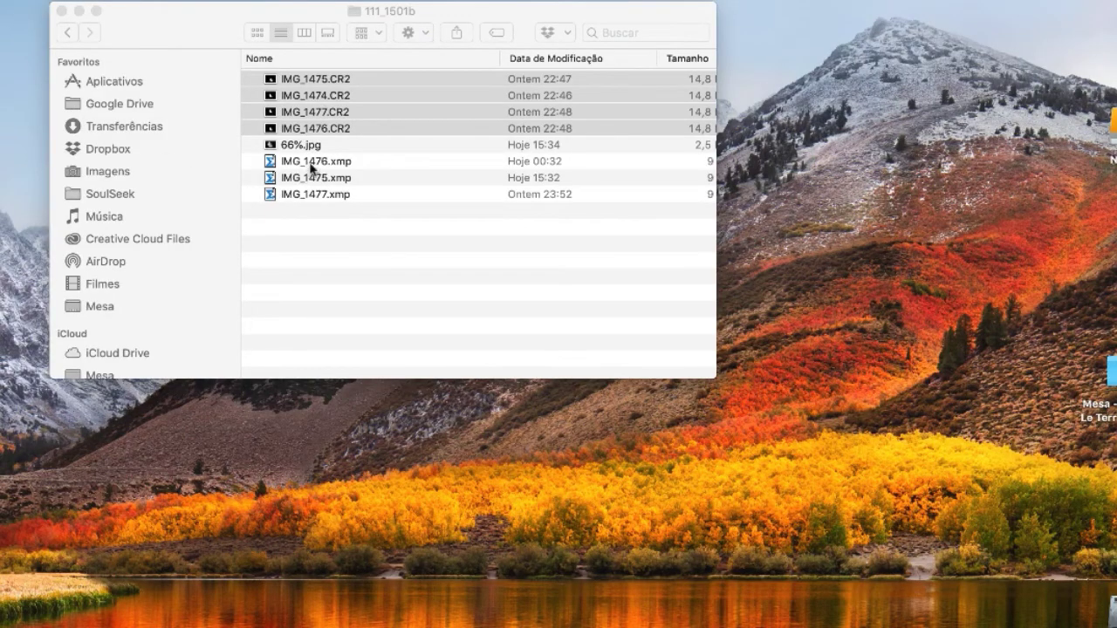
double_click(334, 145)
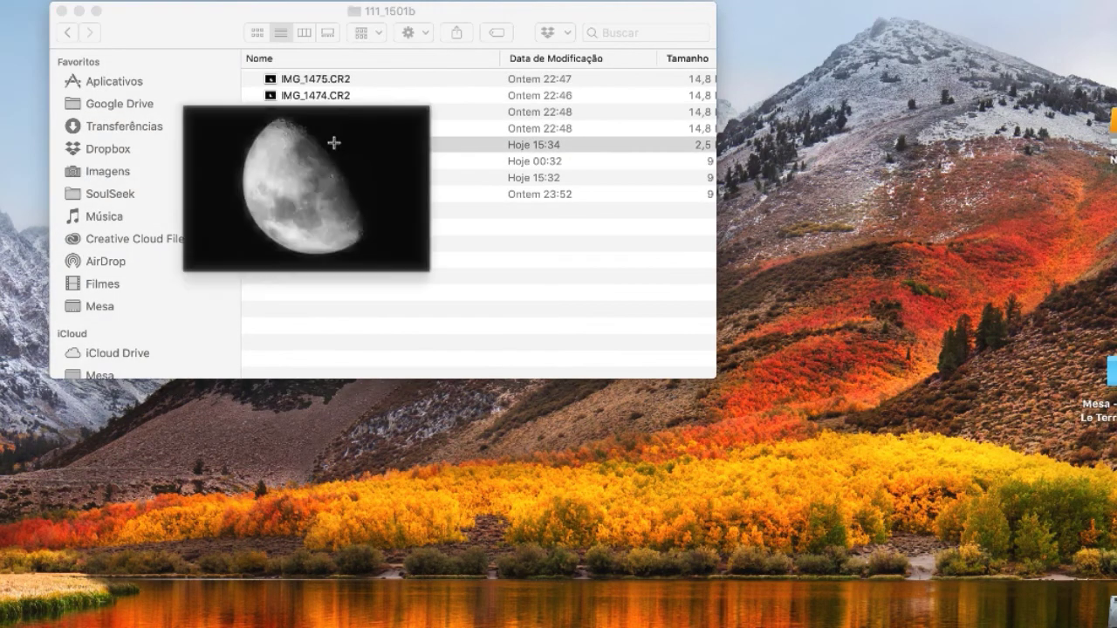